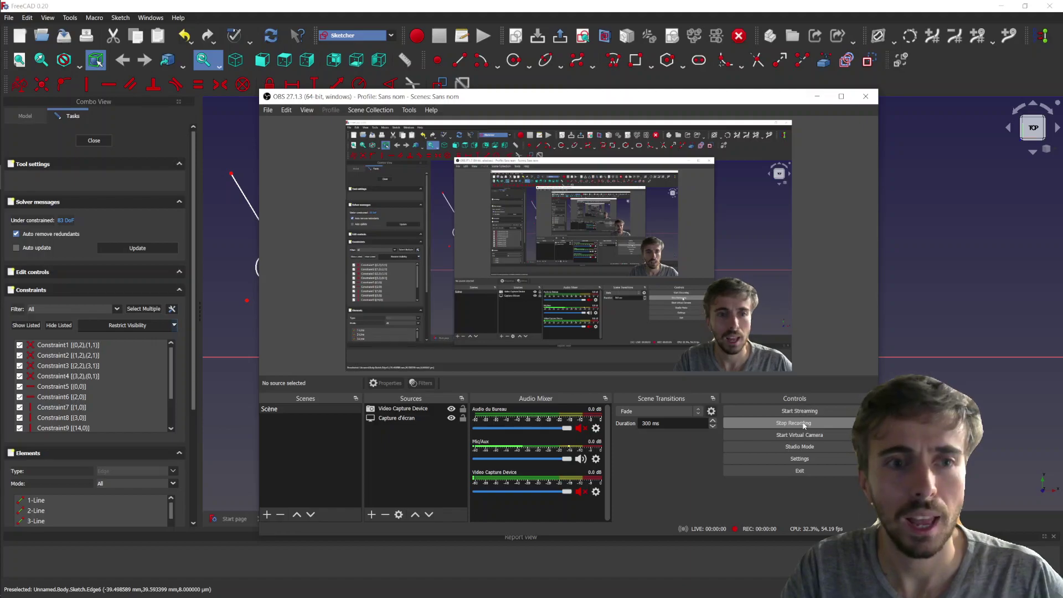
Step: Start the screen recording and bring the FreeCAD sketch to the front
{"action": "left_click", "coordinate": [803, 424]}
{"action": "left_click", "coordinate": [988, 270]}
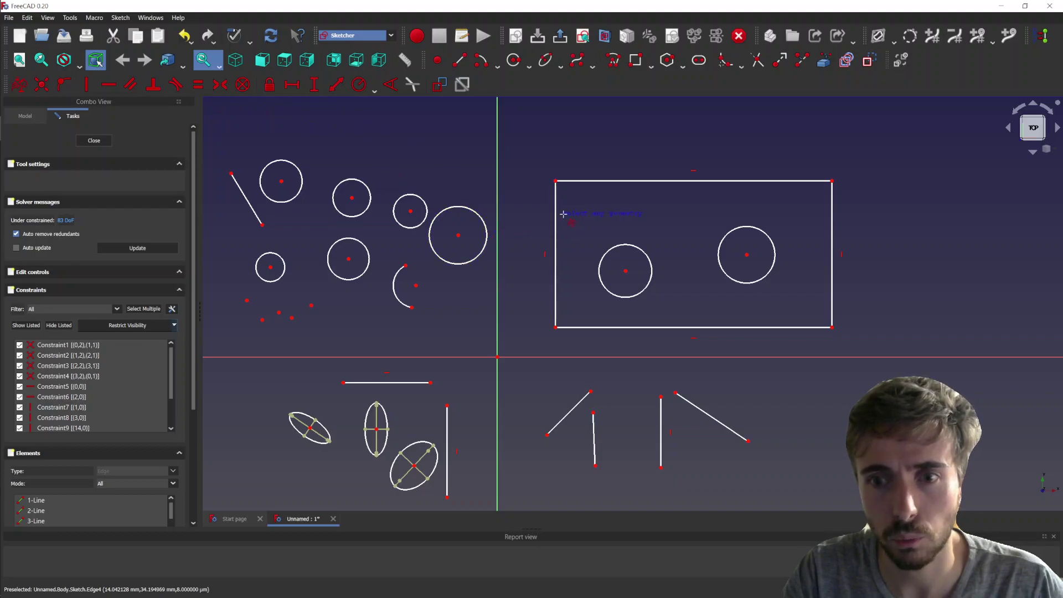
Step: Dimension the rectangle's top edge to a 70 mm width
{"action": "left_click", "coordinate": [610, 186]}
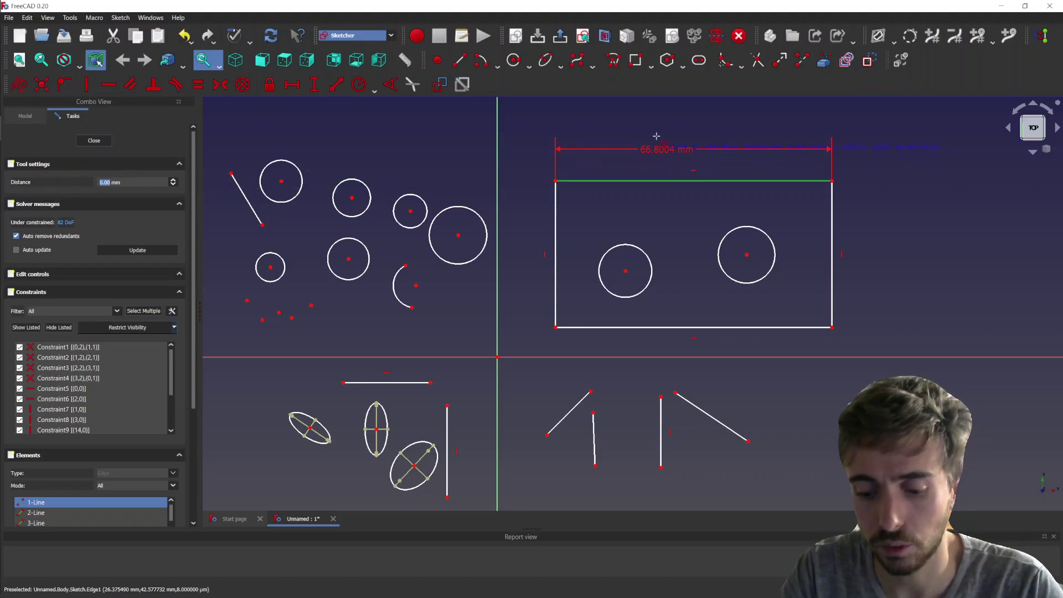
{"action": "type", "text": "70"}
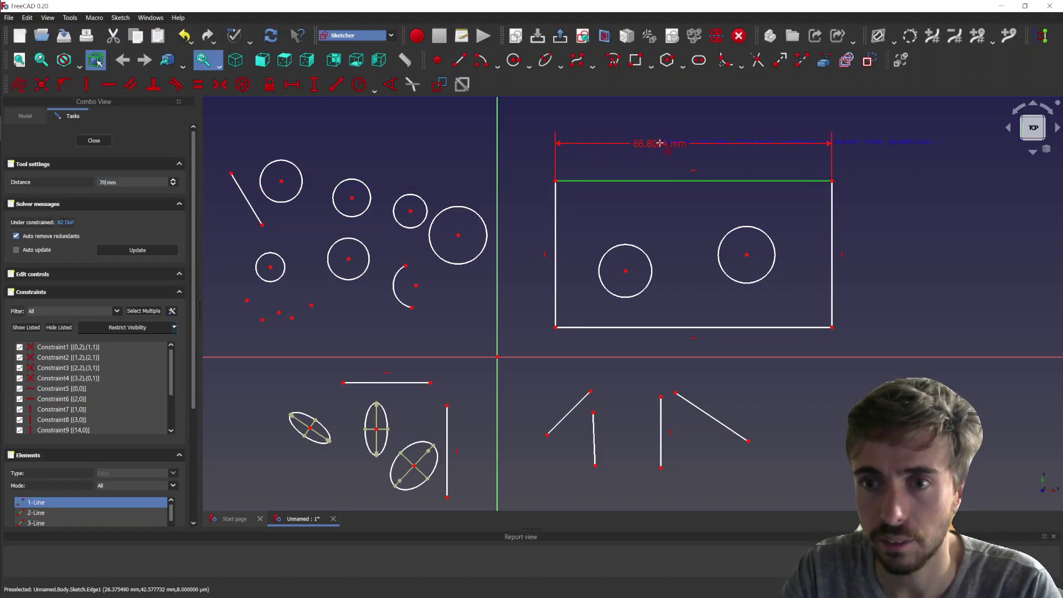
{"action": "key", "text": "Return"}
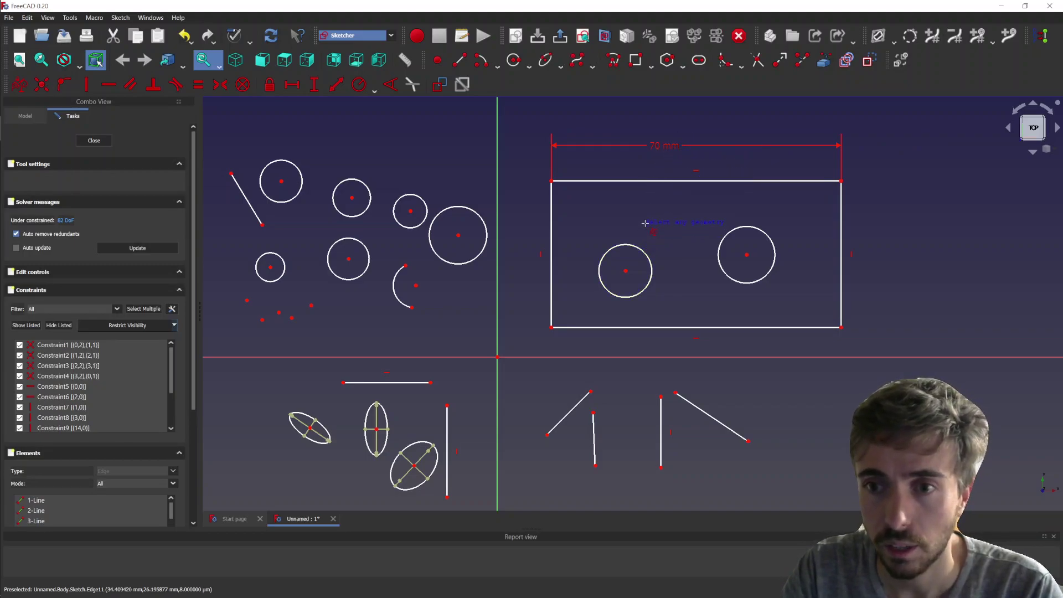
Step: Add a 35.4062 mm vertical height dimension on the rectangle's left edge
{"action": "left_click", "coordinate": [552, 211]}
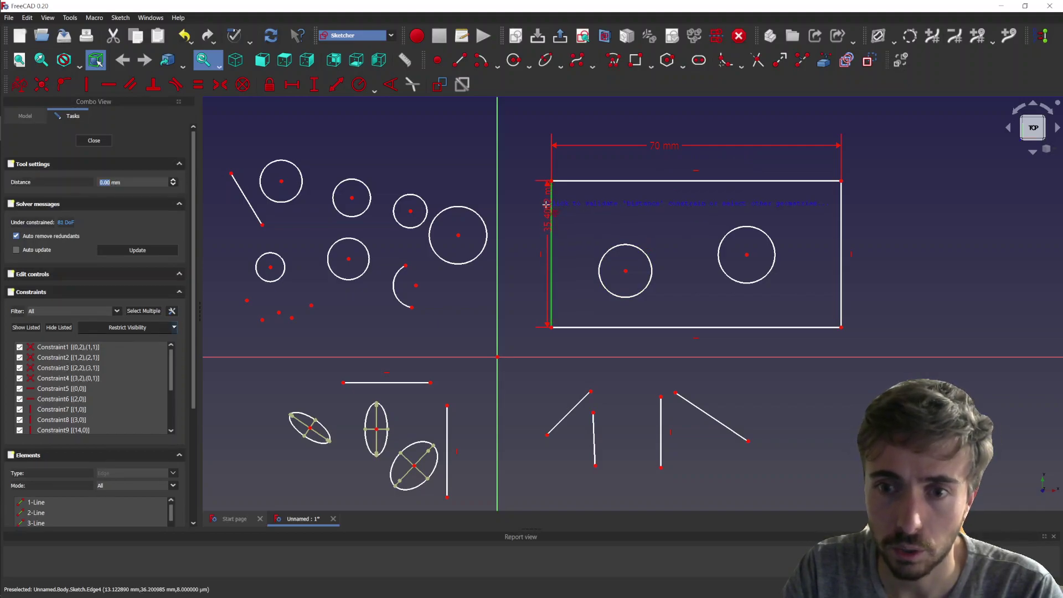
{"action": "left_click", "coordinate": [527, 218]}
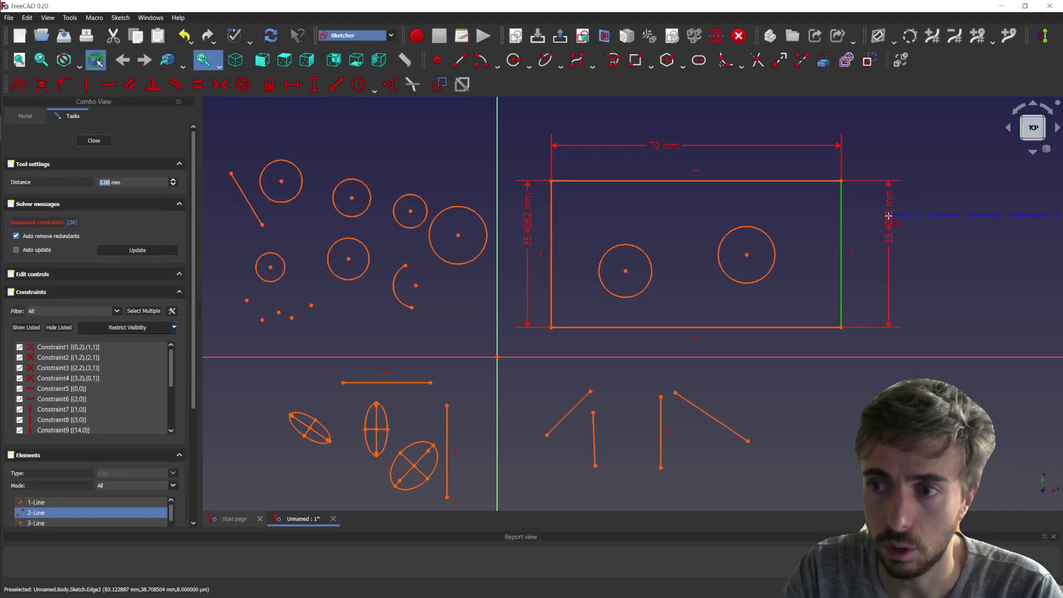
{"action": "right_click", "coordinate": [889, 220]}
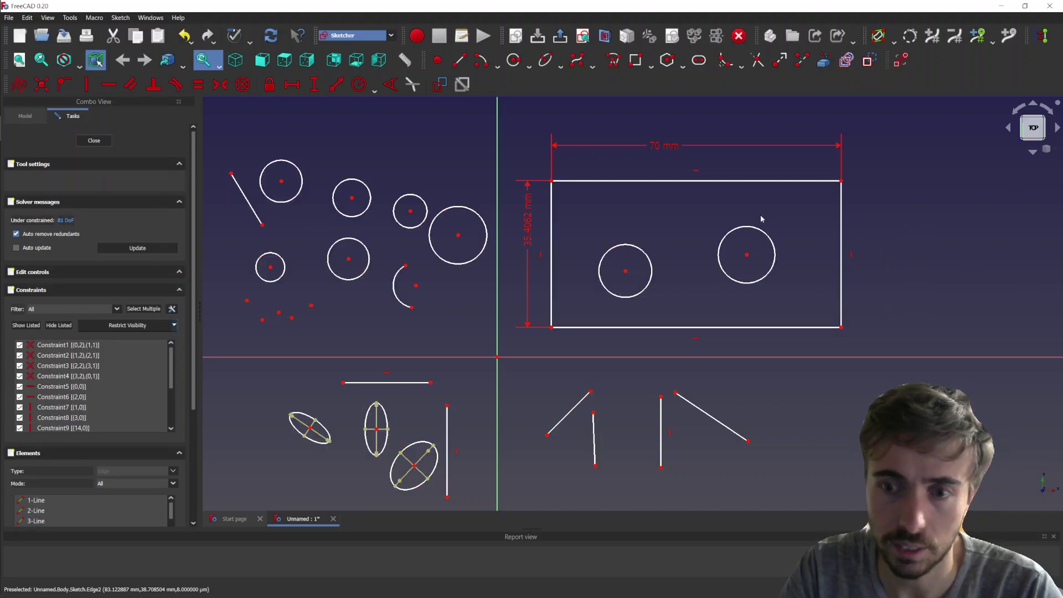
{"action": "key", "text": "g"}
{"action": "key", "text": "c"}
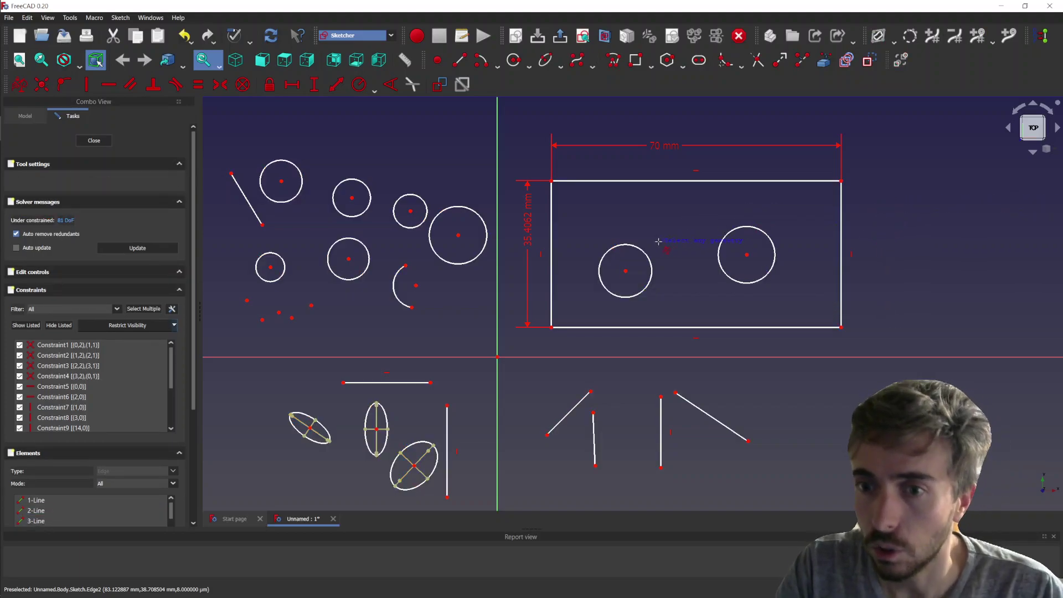
Step: Give the left circle an 8 mm radius and pick the rectangle's bottom-left corner to lock
{"action": "left_click", "coordinate": [626, 271]}
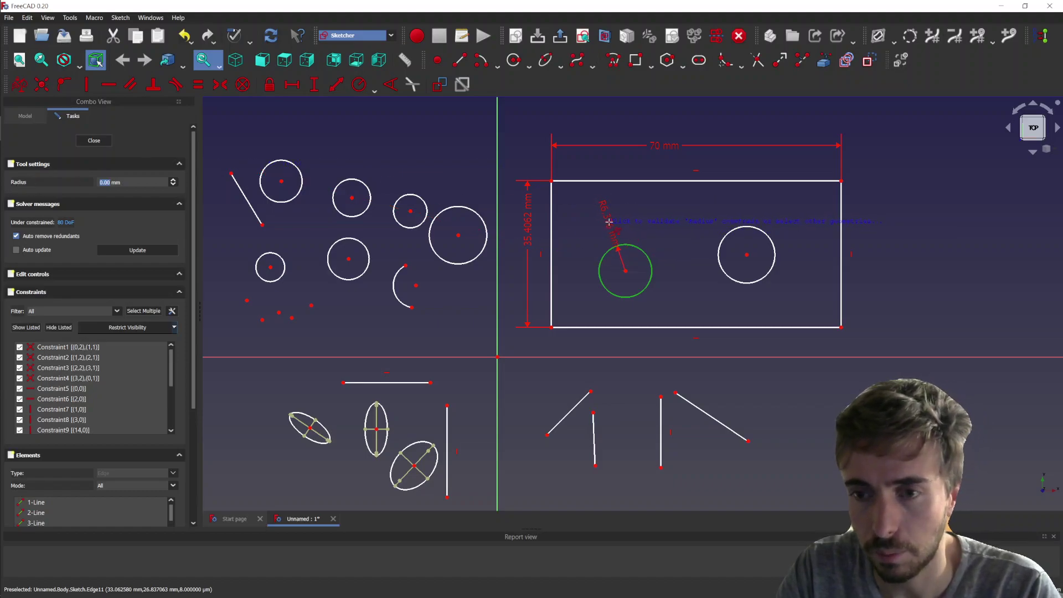
{"action": "left_click", "coordinate": [608, 221]}
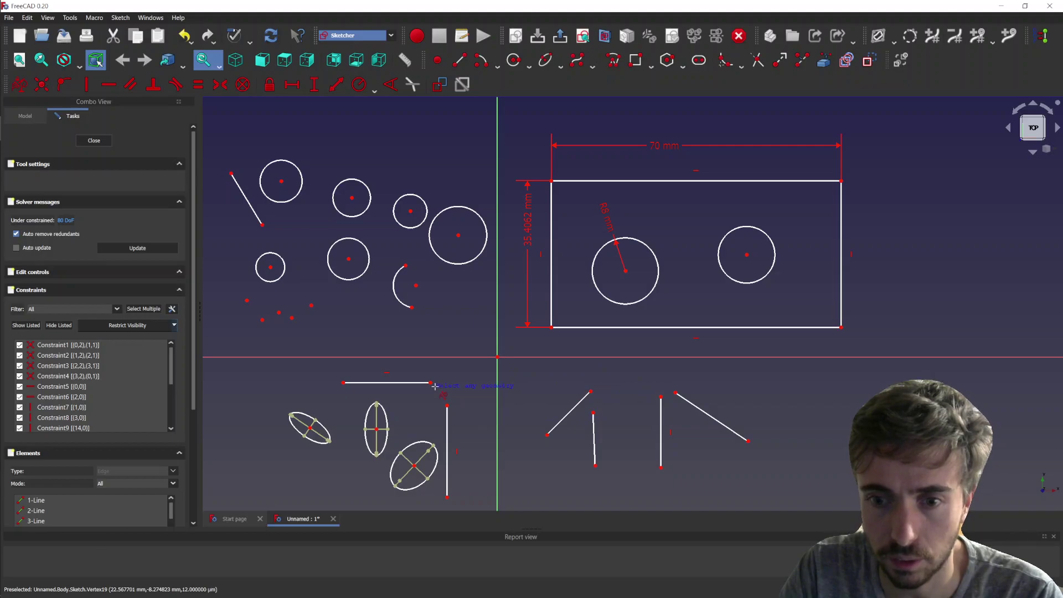
{"action": "left_click", "coordinate": [550, 327]}
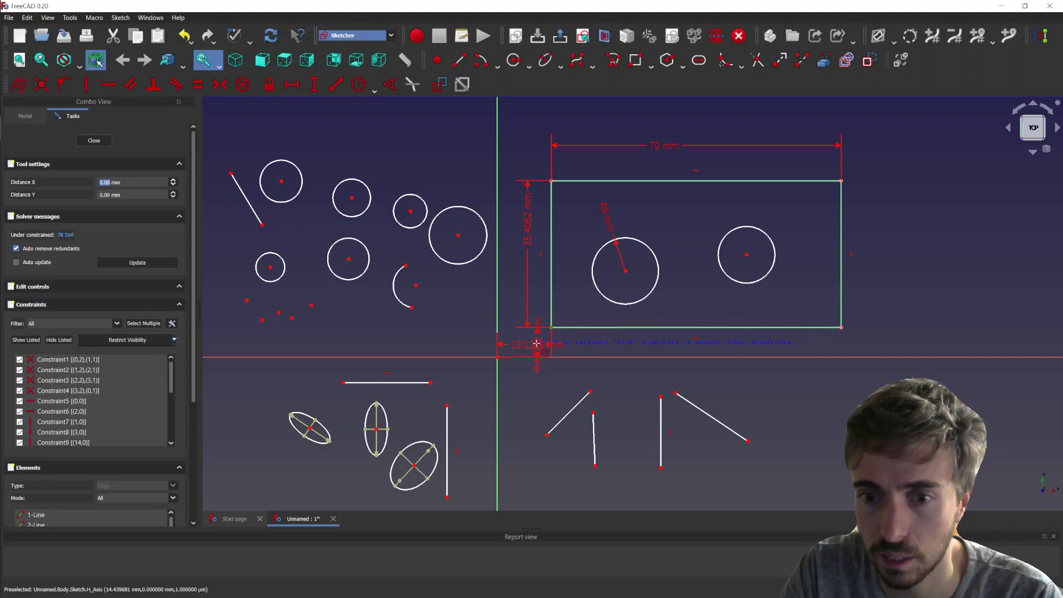
Step: Lock the bottom-left corner 13.1229 mm from the vertical axis, then pick both circle centres
{"action": "left_click", "coordinate": [536, 344]}
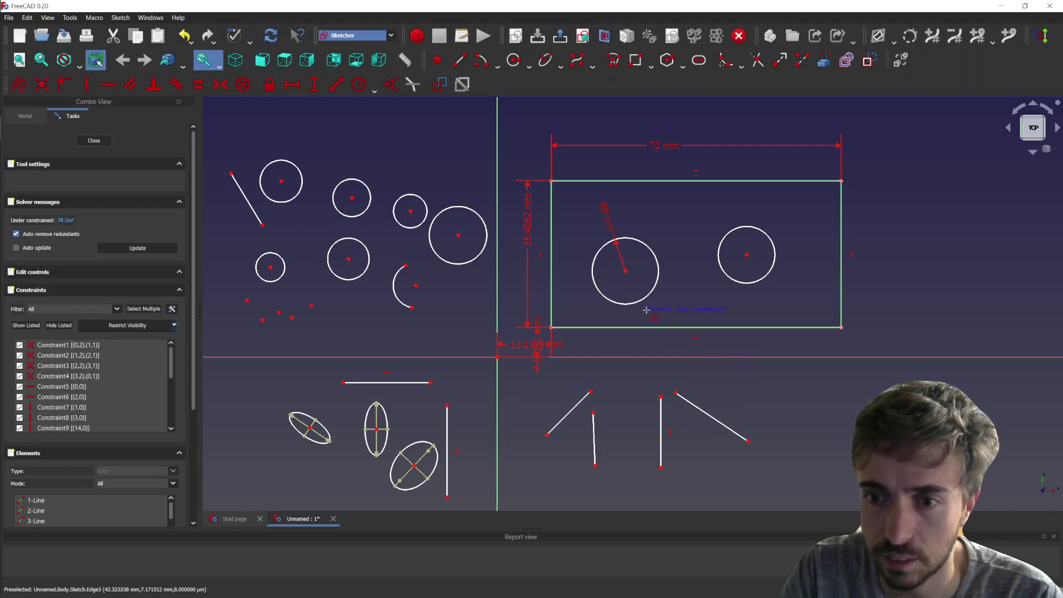
{"action": "left_click", "coordinate": [626, 272]}
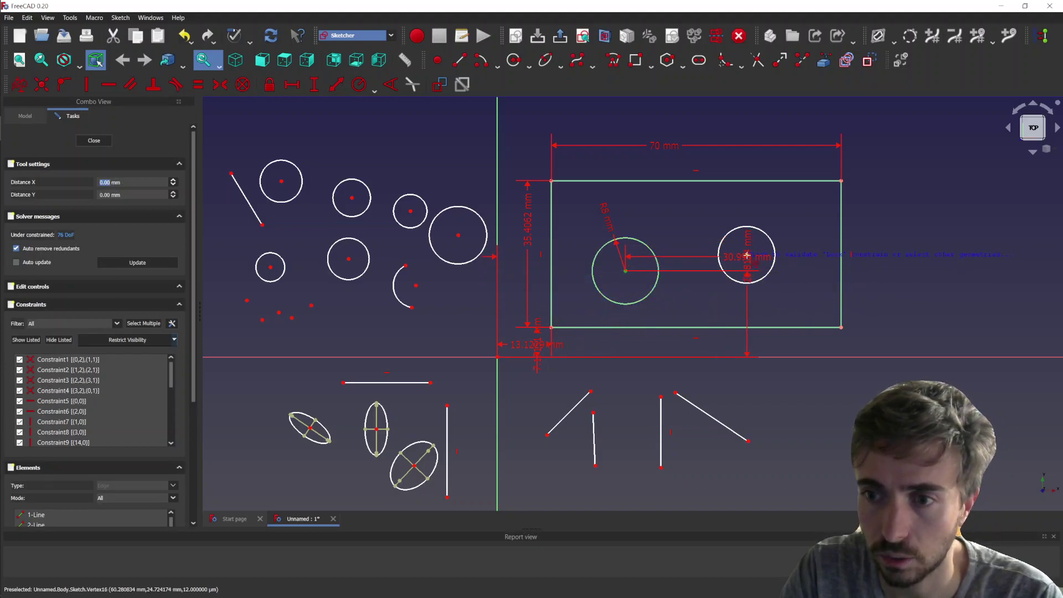
{"action": "left_click", "coordinate": [747, 254]}
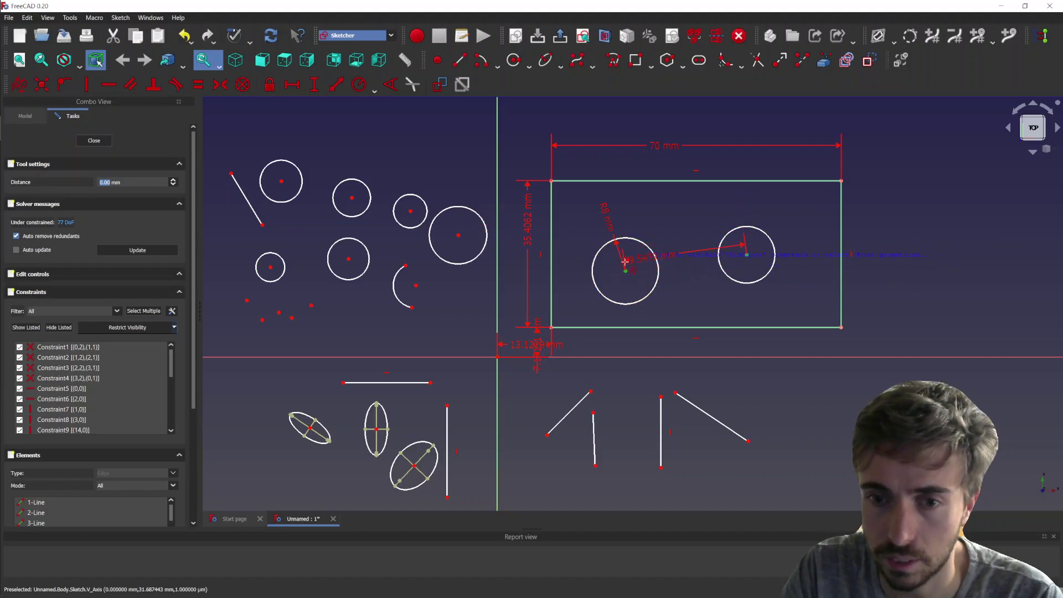
Step: Place both circle centres onto the rectangle's top edge with a point-on-object constraint
{"action": "right_click", "coordinate": [459, 236]}
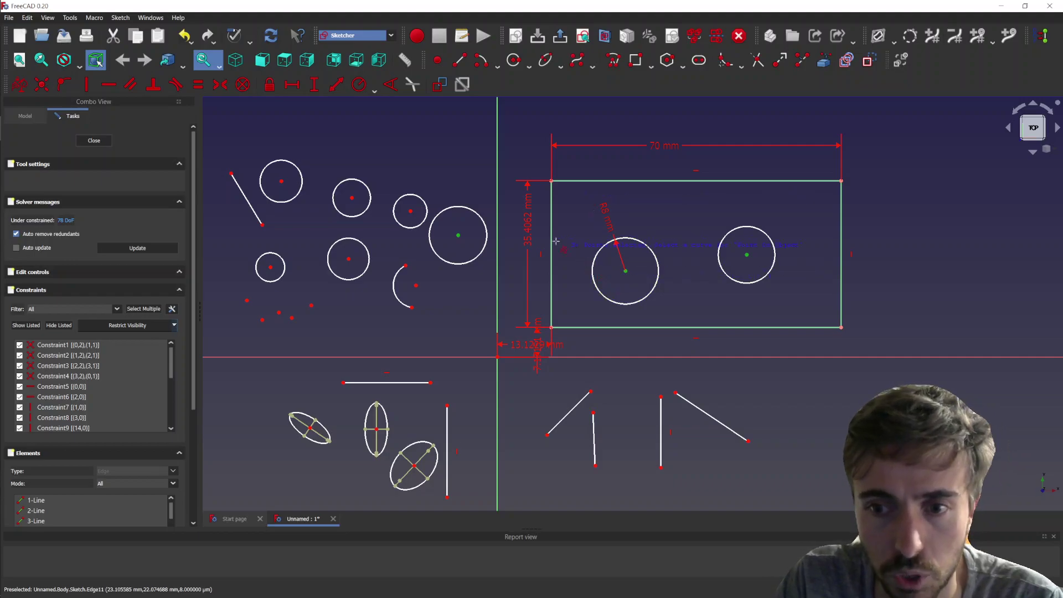
{"action": "left_click", "coordinate": [595, 181]}
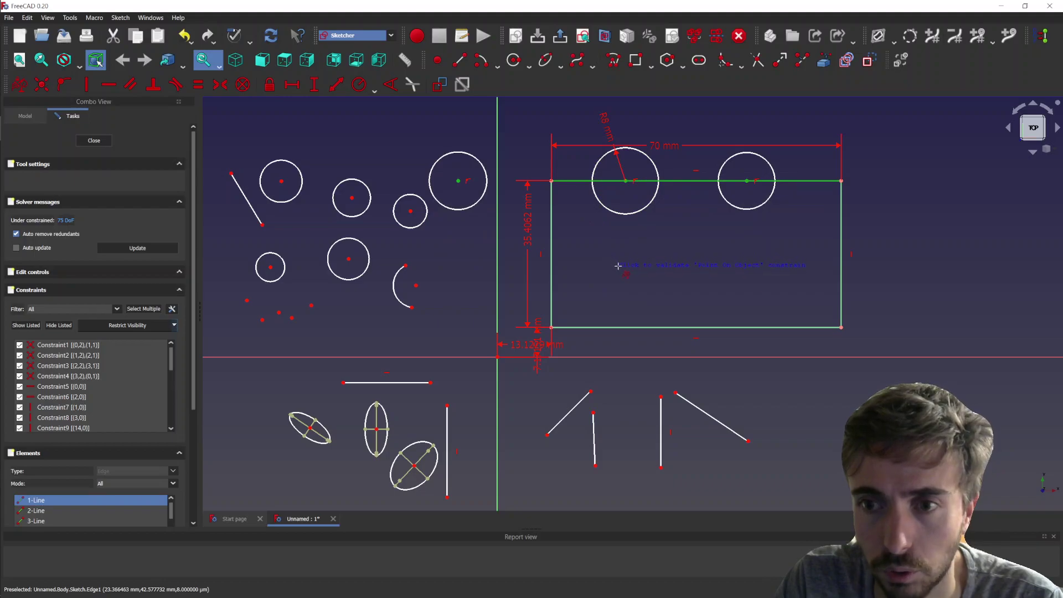
{"action": "left_click", "coordinate": [645, 261]}
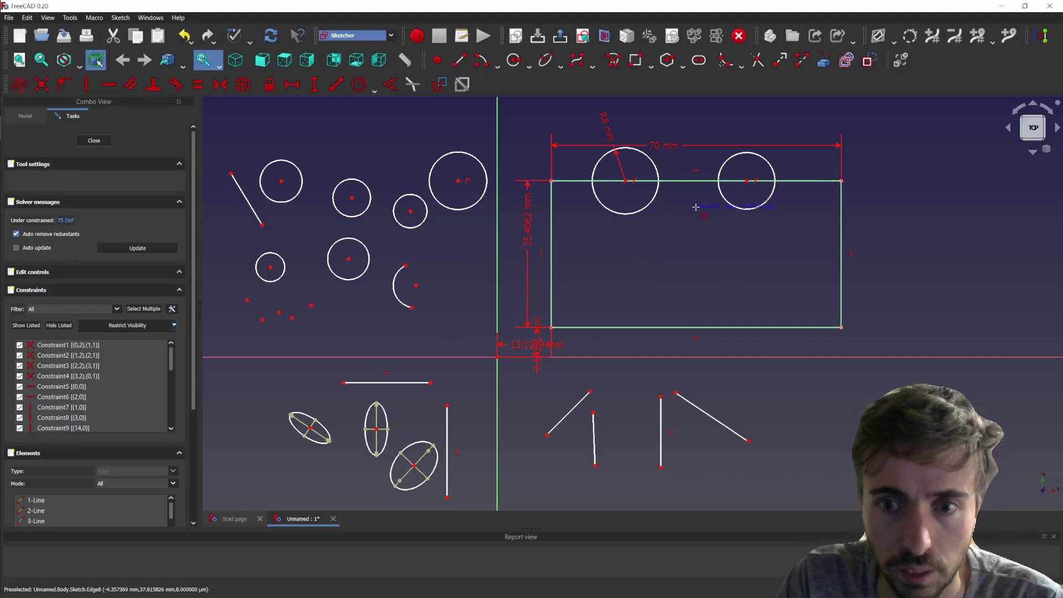
Step: Make the loose circles and the arc equal in size to the large top circle
{"action": "left_click", "coordinate": [402, 195]}
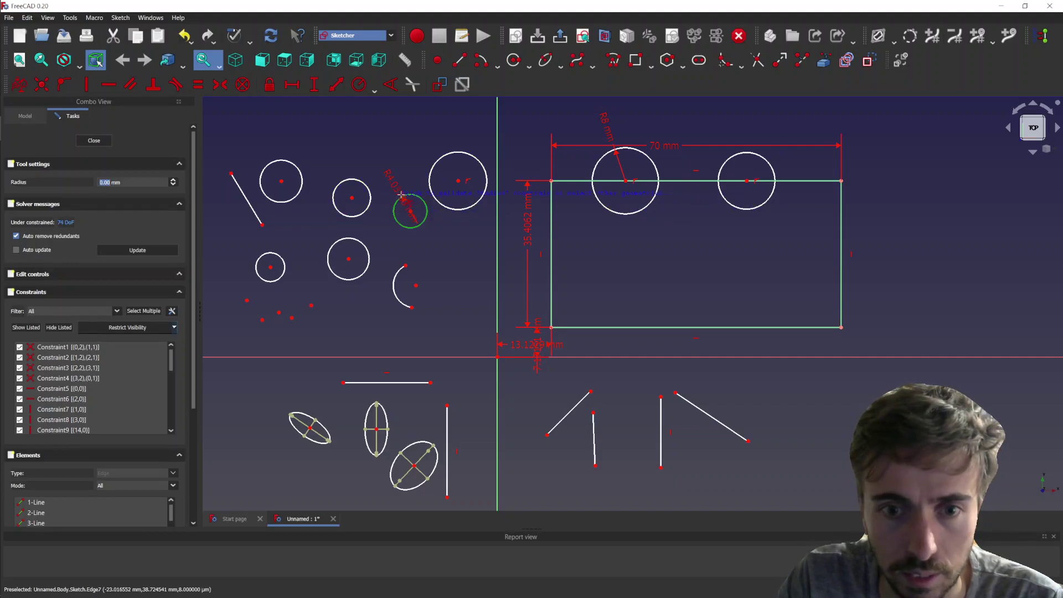
{"action": "left_click", "coordinate": [360, 178]}
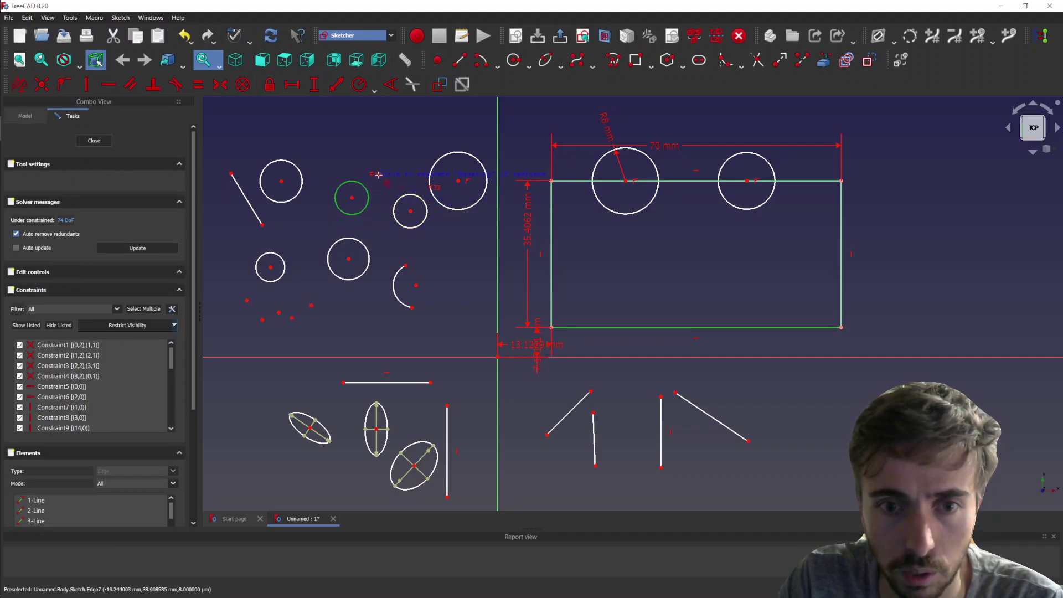
{"action": "left_click", "coordinate": [301, 175]}
{"action": "left_click", "coordinate": [273, 253]}
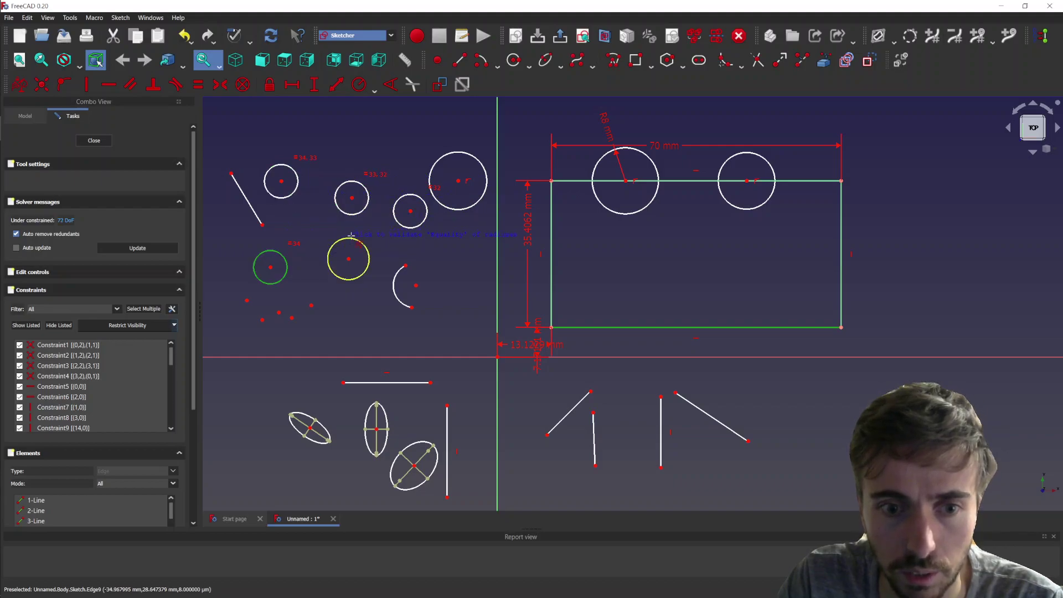
{"action": "left_click", "coordinate": [352, 236]}
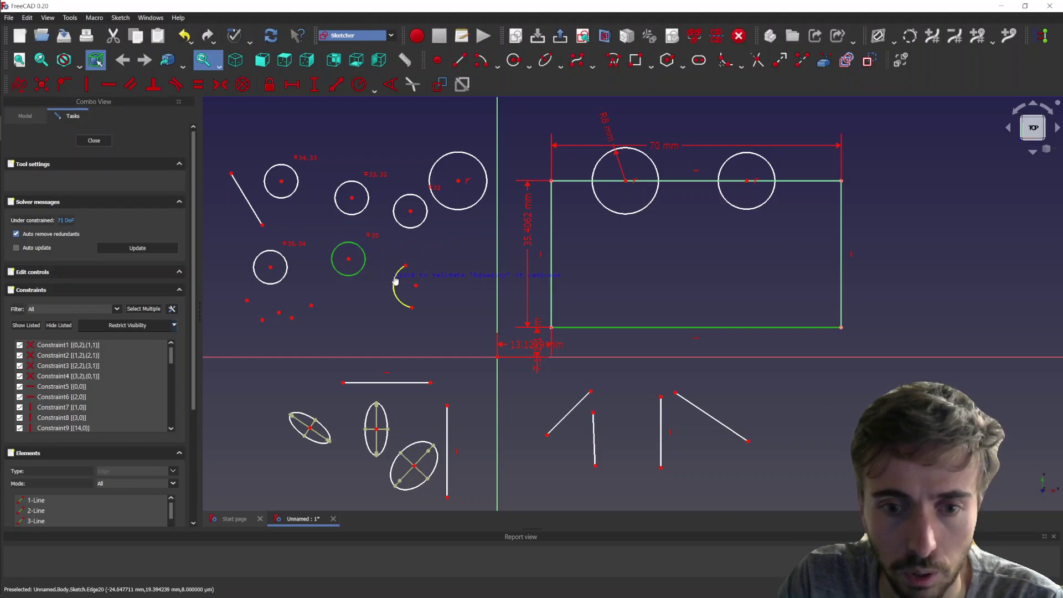
{"action": "left_click", "coordinate": [395, 281]}
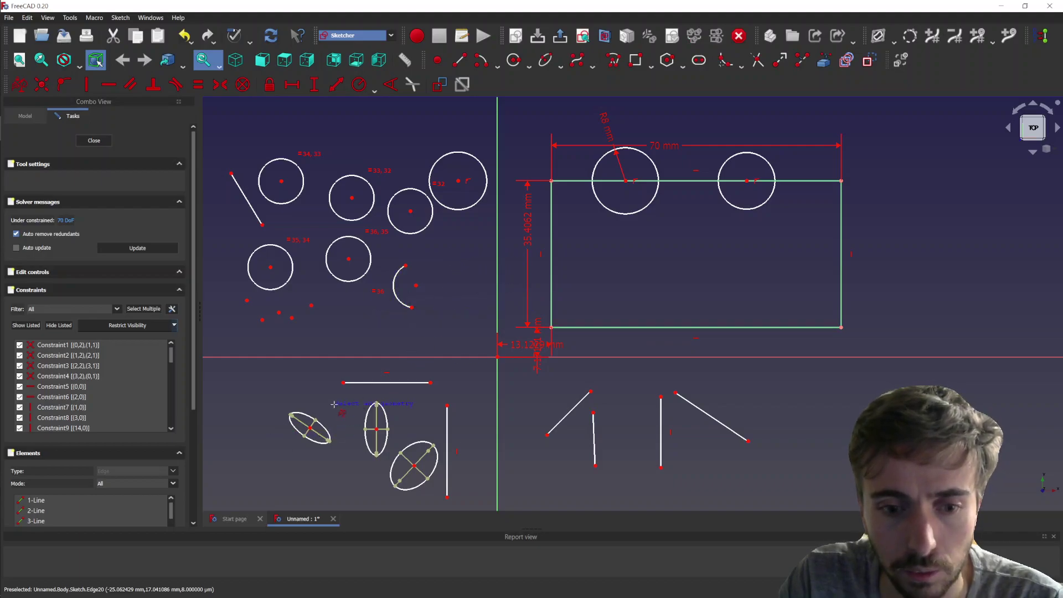
Step: Make the three ellipses equal to each other
{"action": "left_click", "coordinate": [308, 417]}
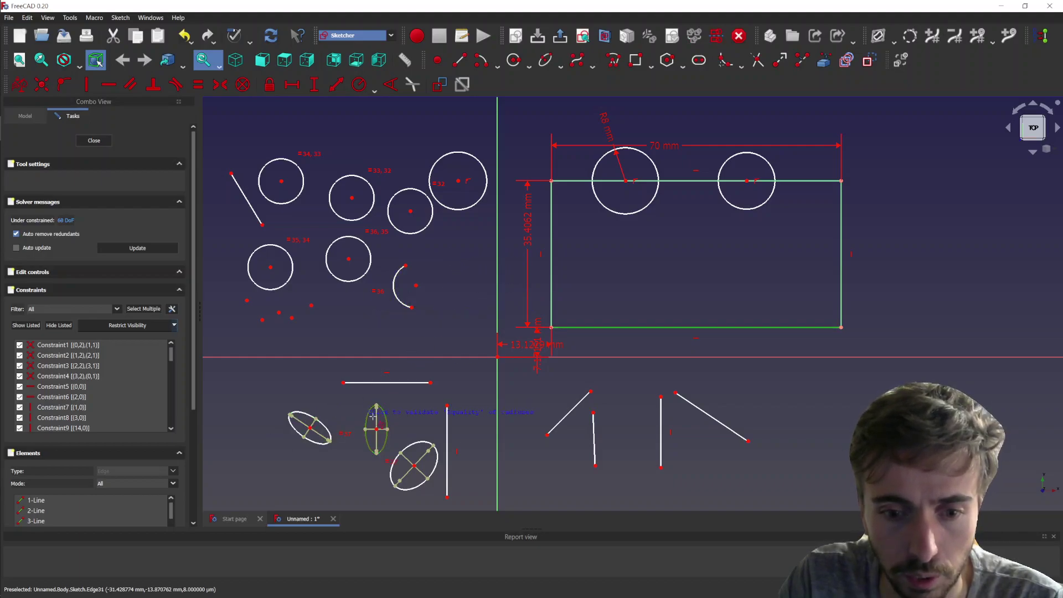
{"action": "left_click", "coordinate": [387, 426]}
{"action": "left_click", "coordinate": [415, 438]}
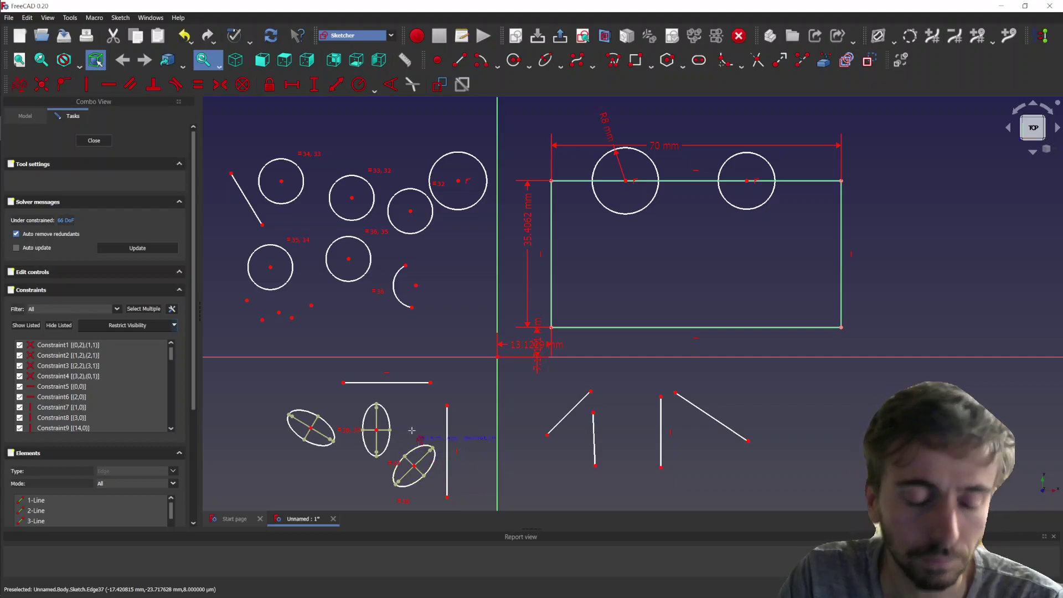
Step: Make the horizontal line tangent to the top of the upright ellipse
{"action": "left_click", "coordinate": [403, 383]}
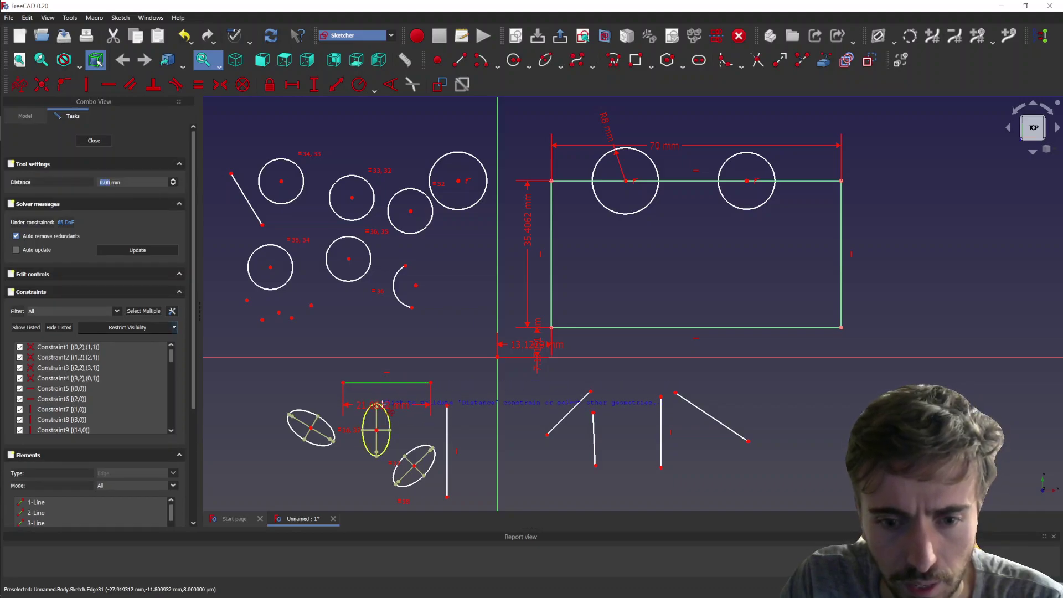
{"action": "left_click", "coordinate": [381, 405]}
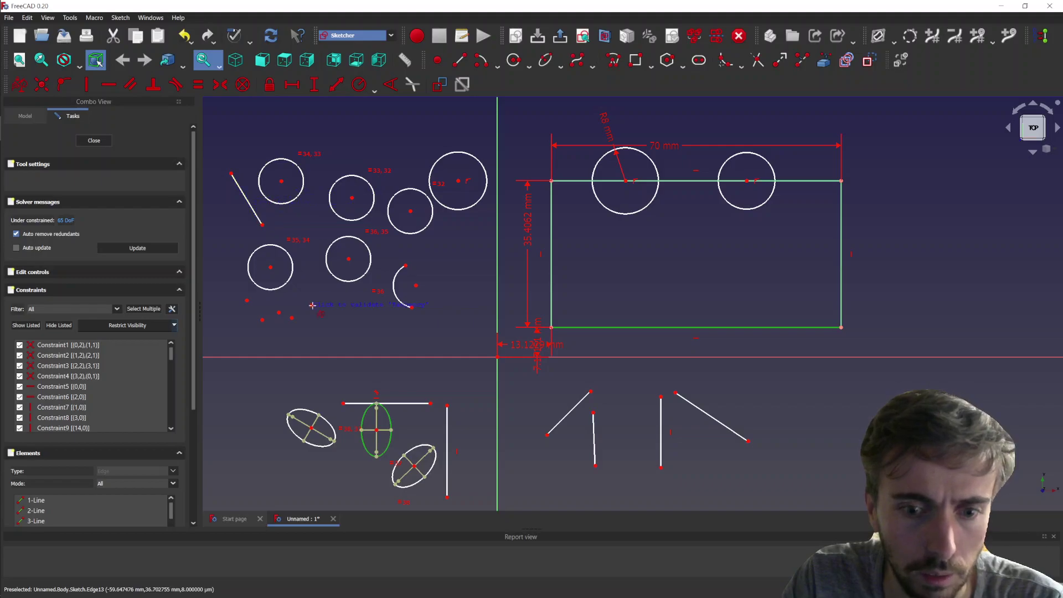
{"action": "key", "text": "Escape"}
Step: Make the top-left circle tangent to the diagonal line, then undo it
{"action": "right_click", "coordinate": [247, 137]}
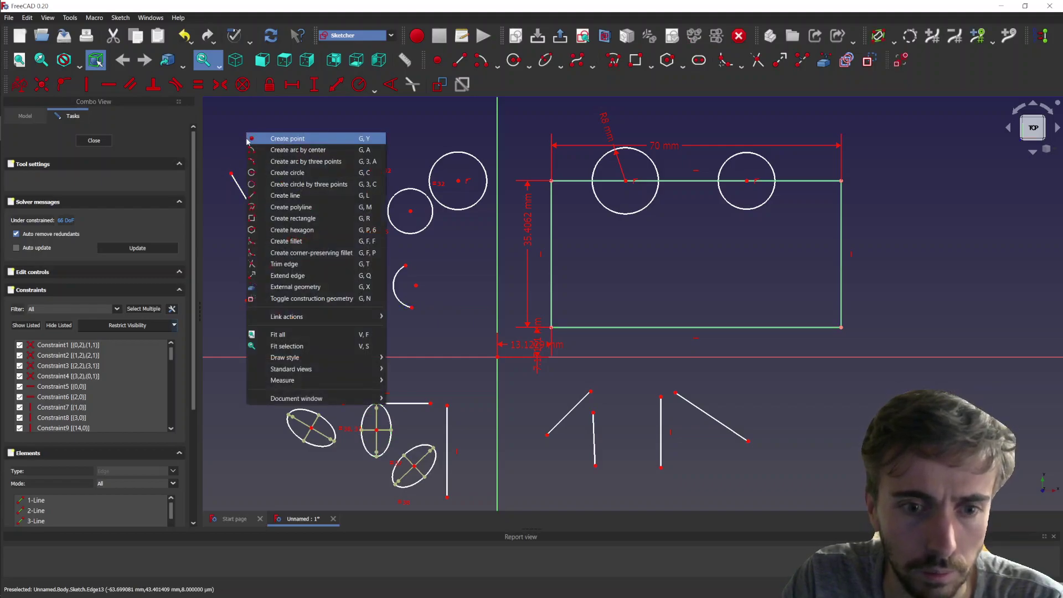
{"action": "left_click", "coordinate": [271, 139]}
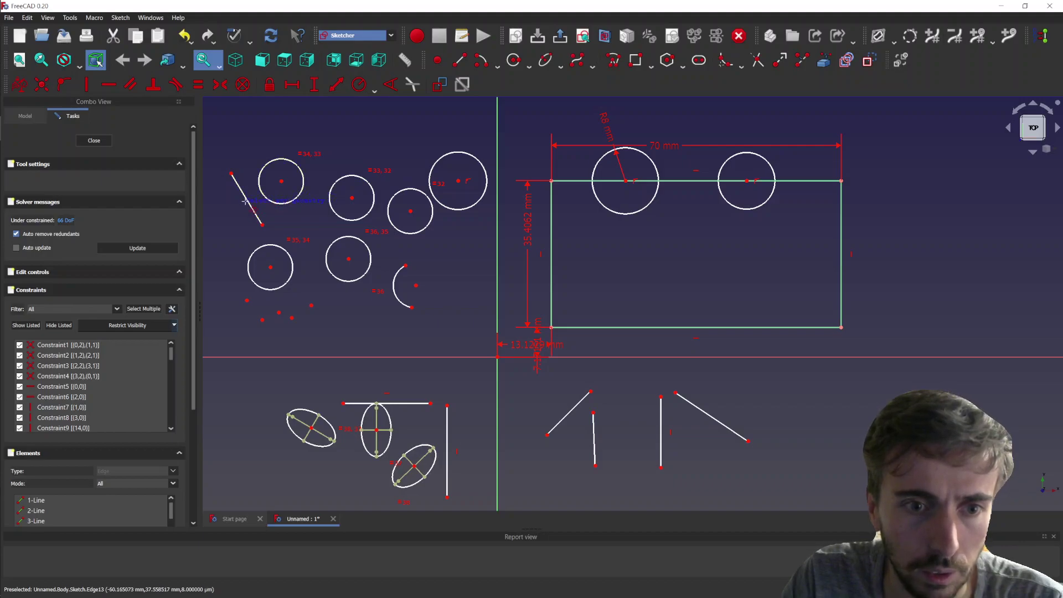
{"action": "left_click", "coordinate": [250, 205]}
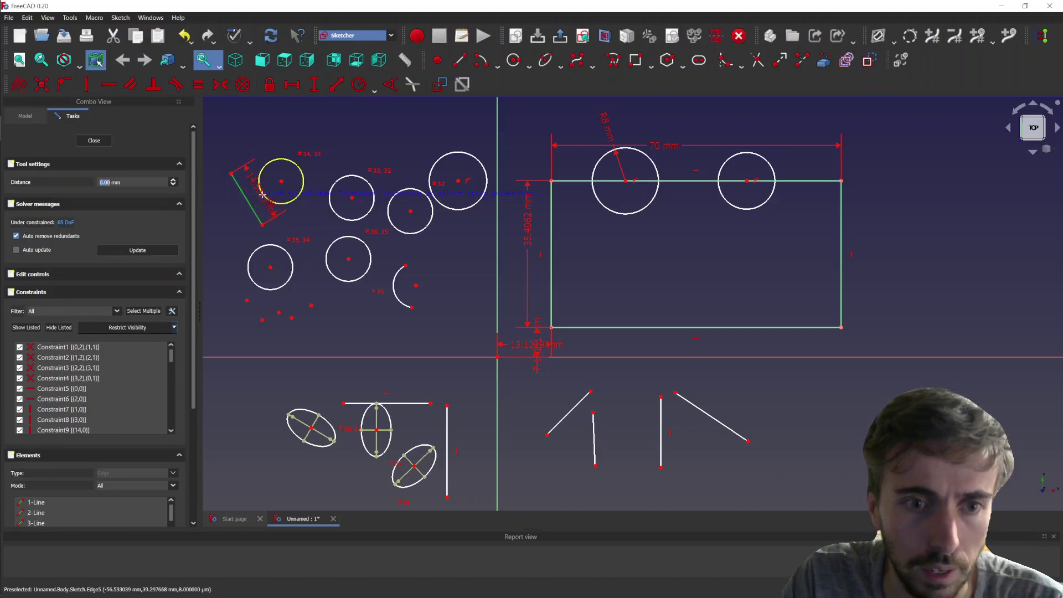
{"action": "left_click", "coordinate": [262, 195]}
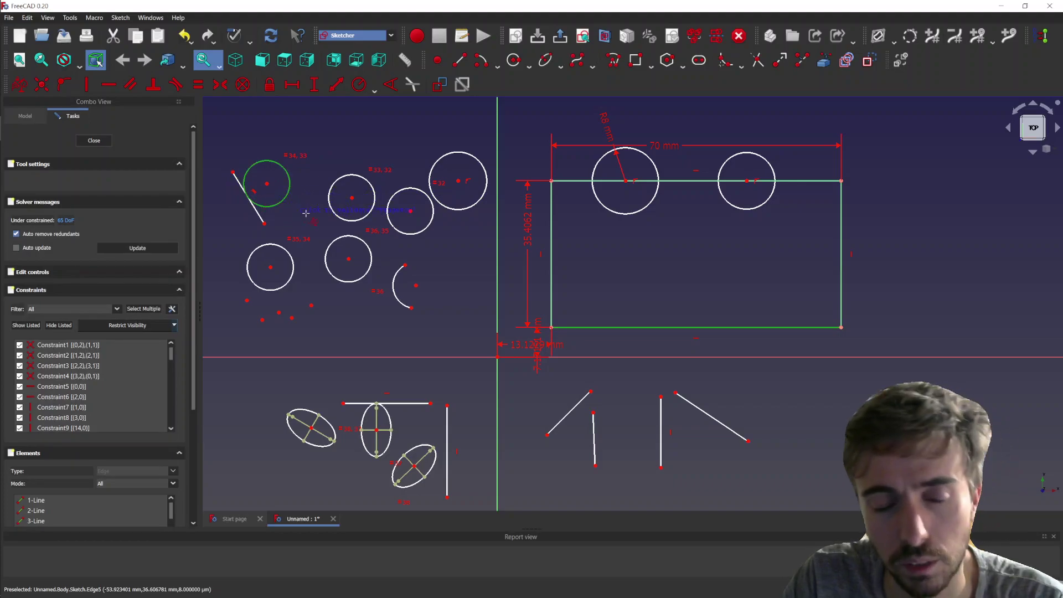
{"action": "key", "text": "ctrl+z"}
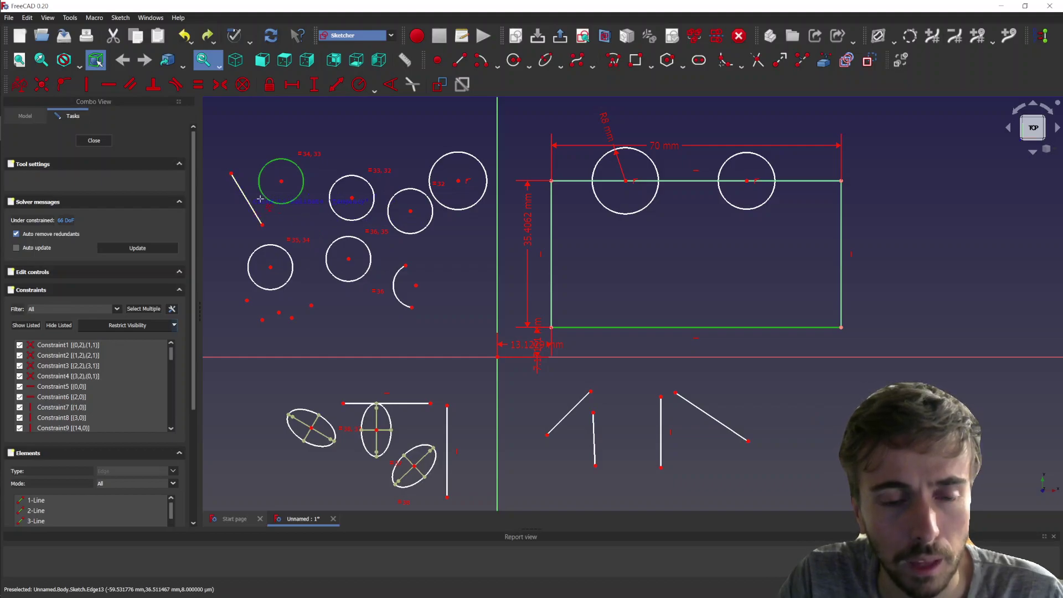
Step: Undo again and dimension the loose point to the slanted line, leaving it near-upright
{"action": "key", "text": "ctrl+z"}
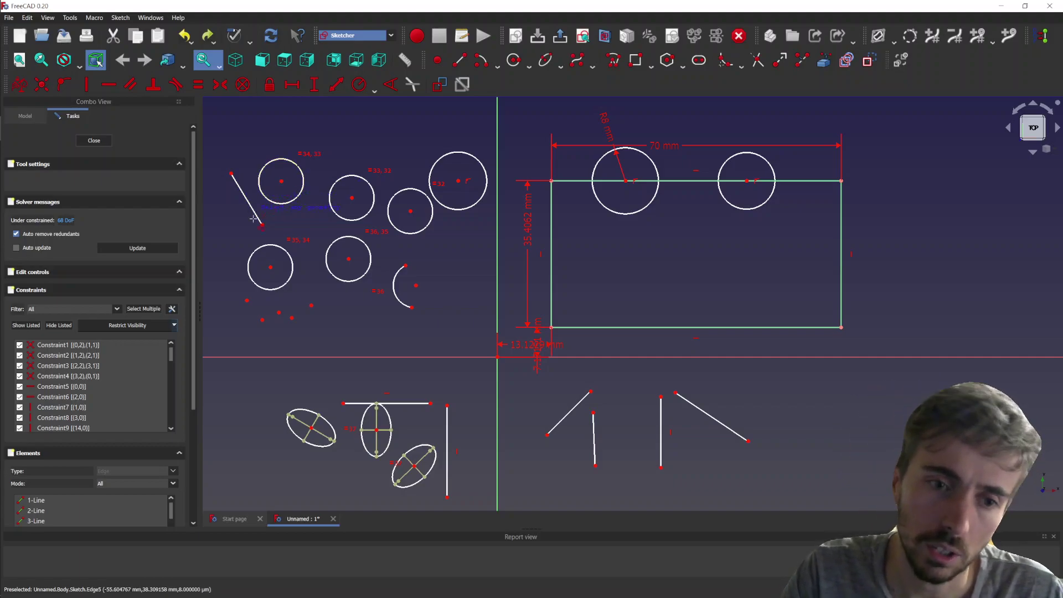
{"action": "left_click", "coordinate": [246, 300]}
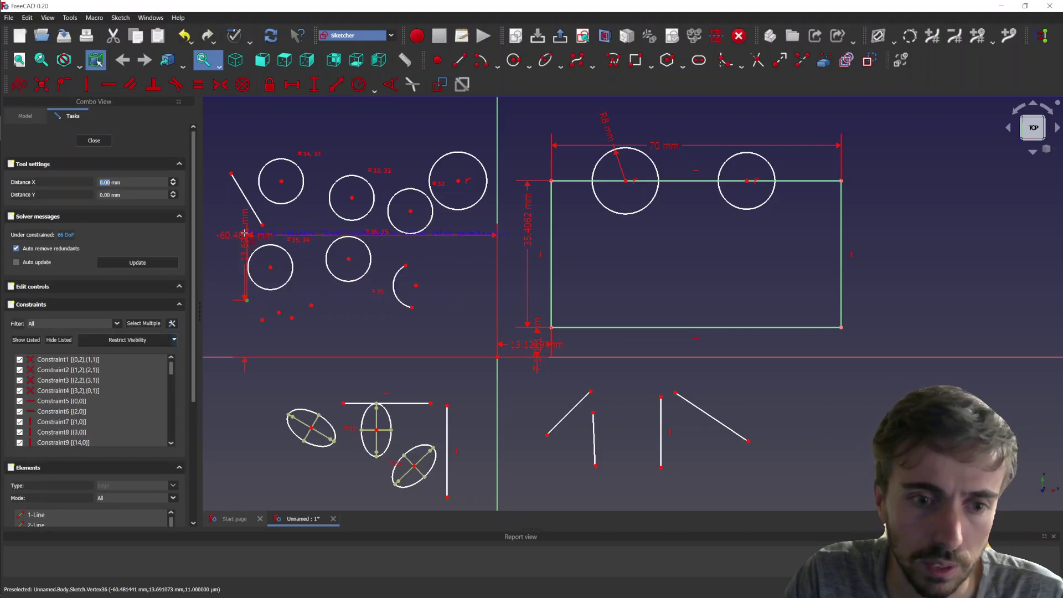
{"action": "left_click", "coordinate": [262, 224]}
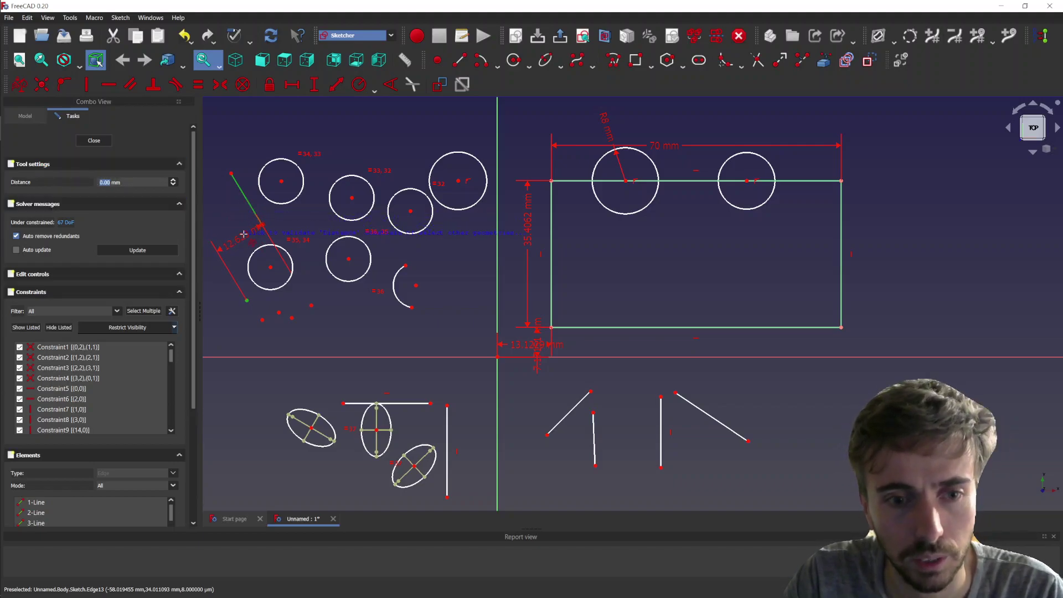
{"action": "left_click", "coordinate": [246, 237]}
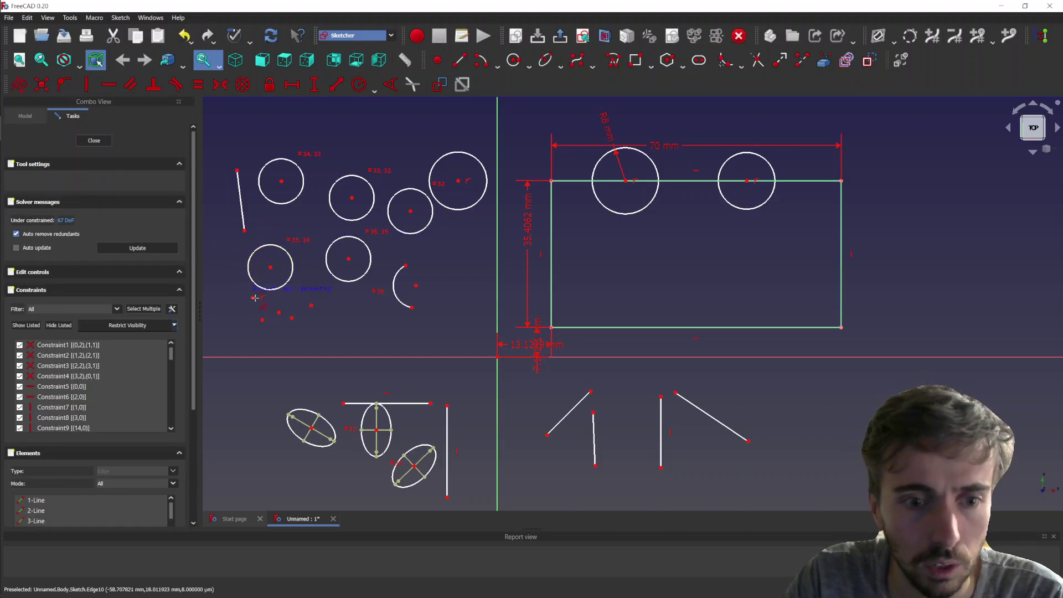
{"action": "right_click", "coordinate": [264, 298]}
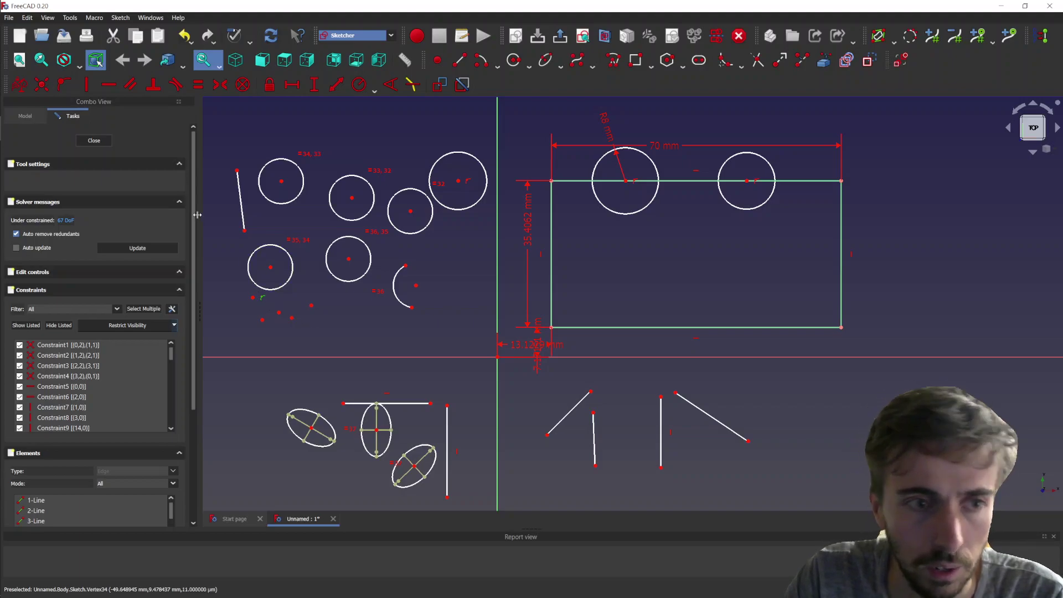
Step: Add a distance constraint between two loose points and drag one point rightward
{"action": "left_click", "coordinate": [20, 85]}
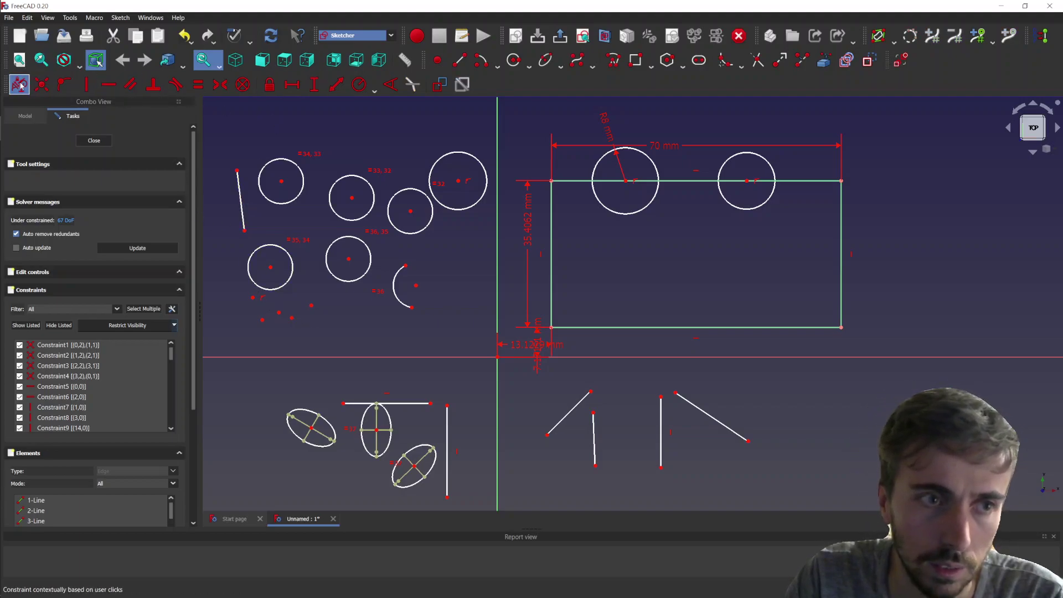
{"action": "left_click", "coordinate": [291, 317]}
{"action": "left_click", "coordinate": [312, 306]}
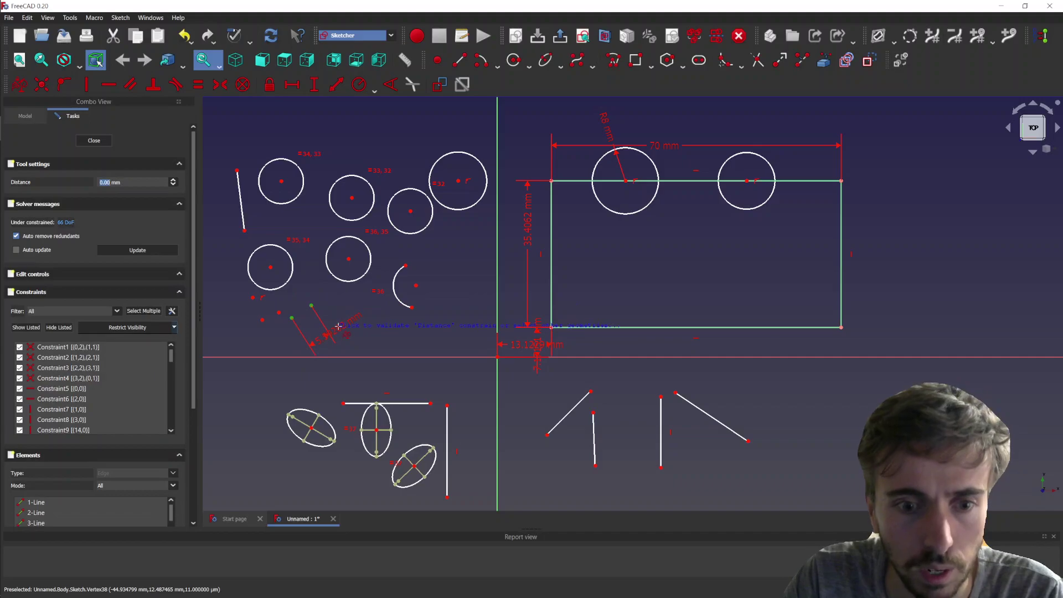
{"action": "left_click", "coordinate": [339, 326]}
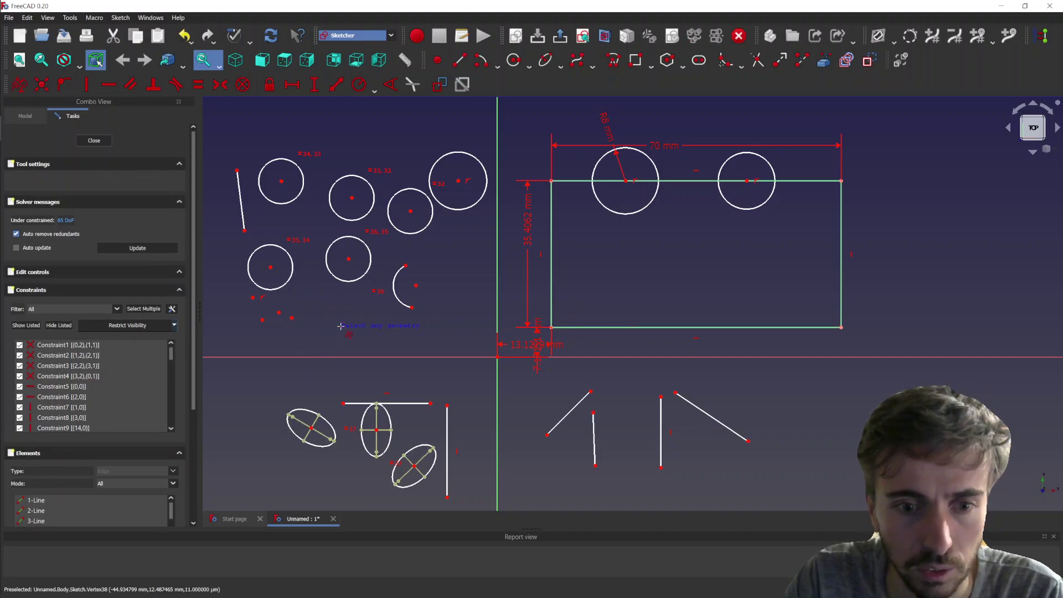
{"action": "left_click_drag", "start_coordinate": [292, 318], "coordinate": [304, 318]}
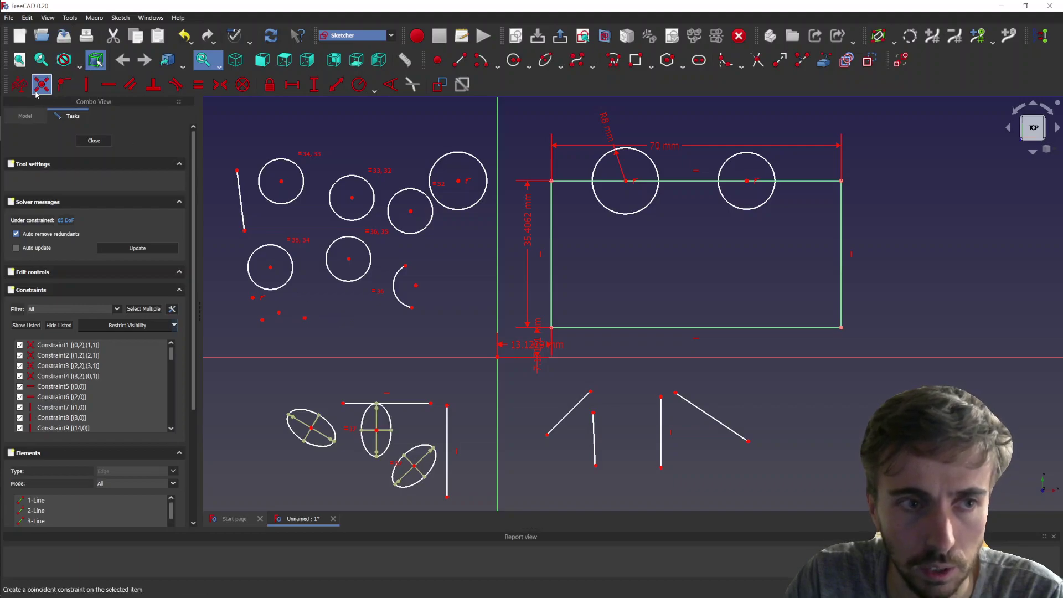
{"action": "left_click", "coordinate": [305, 318]}
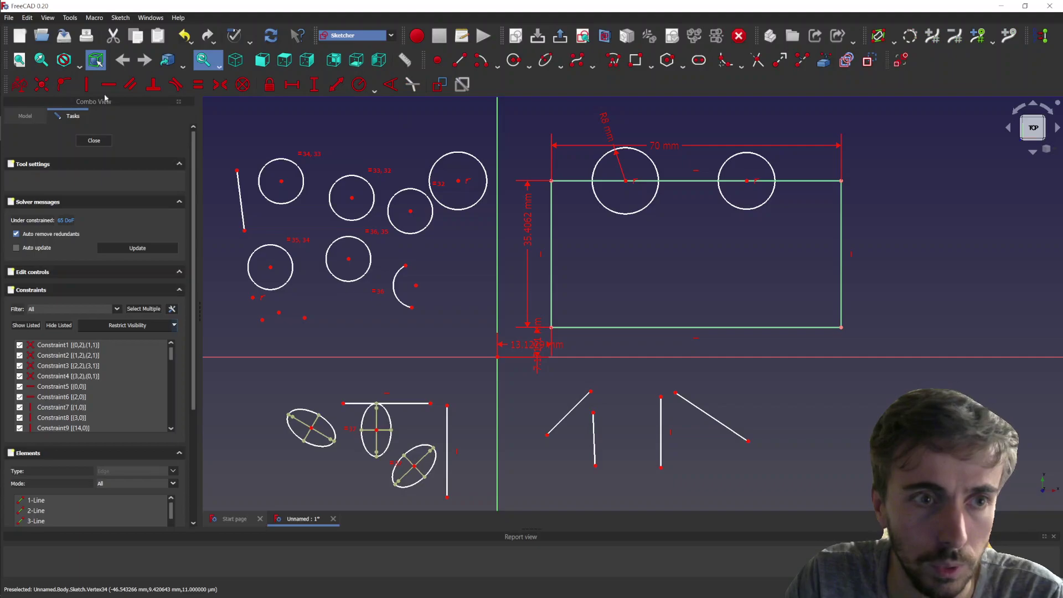
Step: Make a loose circle's centre coincident with the rectangle's top-left corner and shrink it
{"action": "key", "text": "c"}
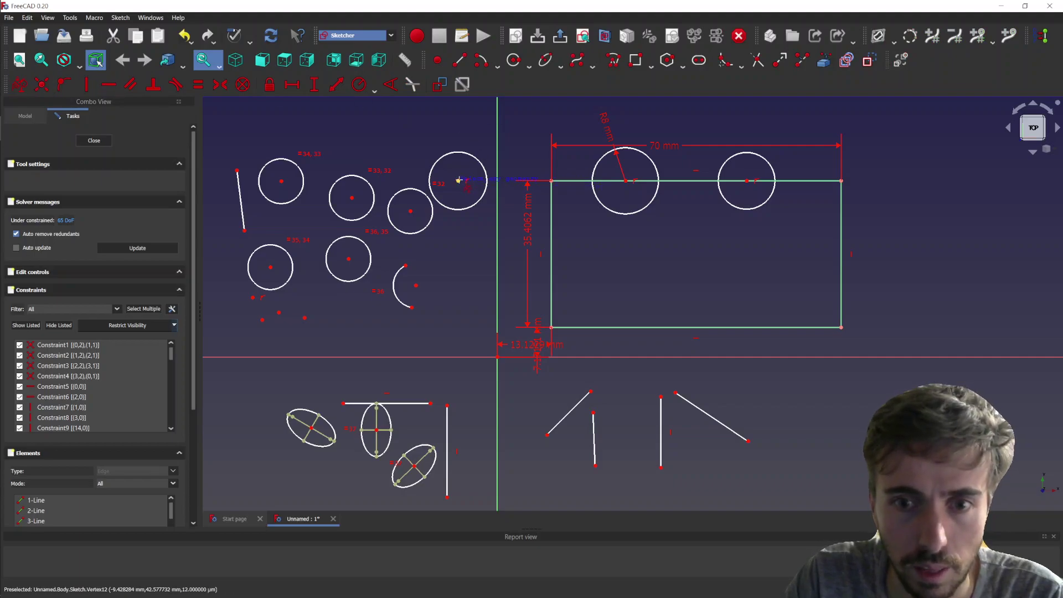
{"action": "left_click", "coordinate": [458, 180]}
{"action": "left_click", "coordinate": [551, 180]}
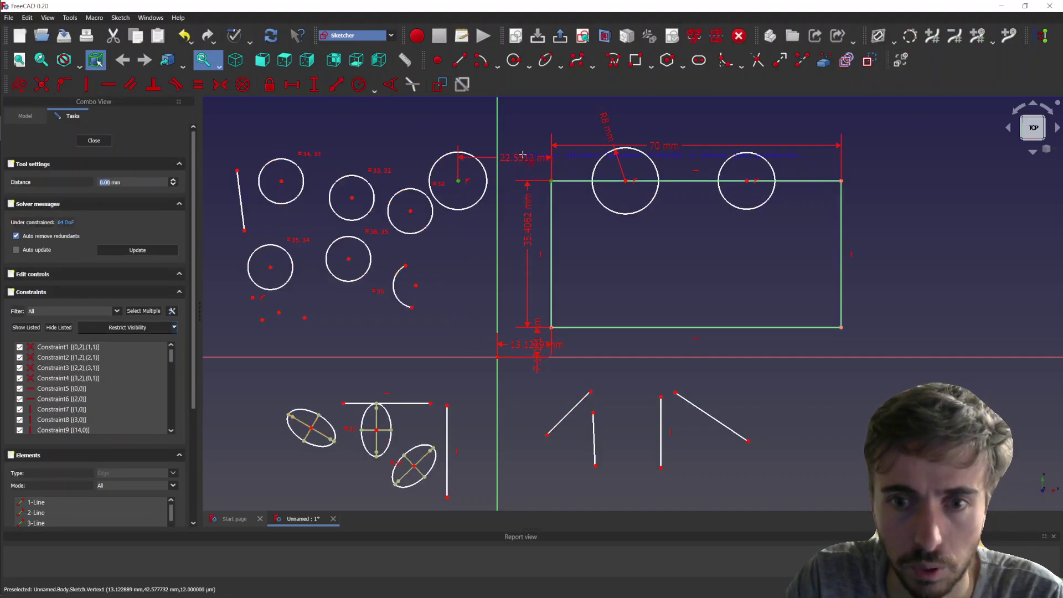
{"action": "left_click", "coordinate": [551, 181]}
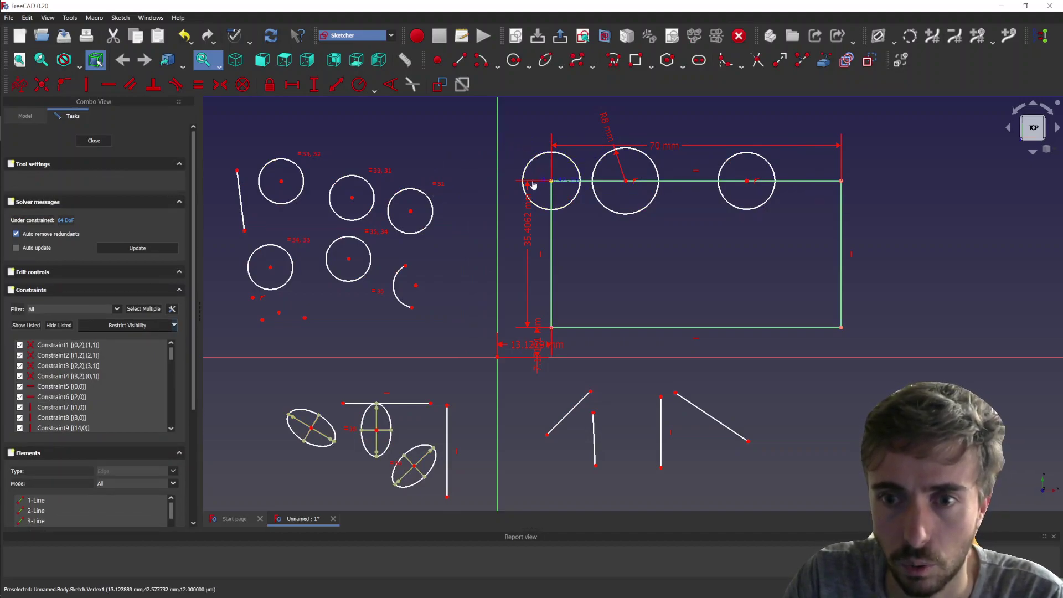
{"action": "mouse_move", "coordinate": [579, 191]}
{"action": "left_mouse_down"}
{"action": "mouse_move", "coordinate": [586, 194]}
{"action": "mouse_move", "coordinate": [572, 190]}
{"action": "left_mouse_up"}
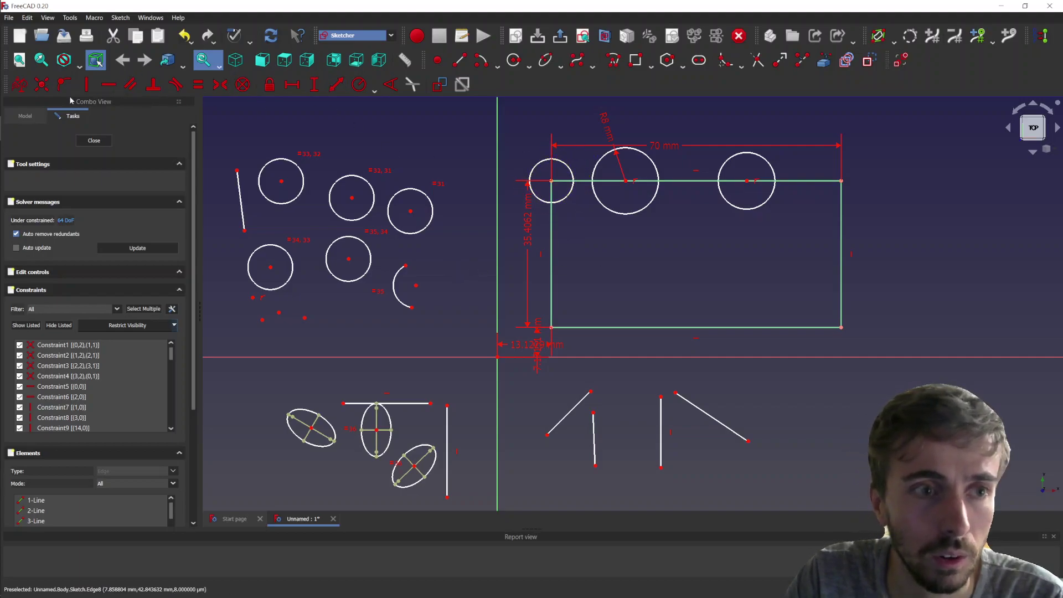
Step: Add a 0° angle between the lower diagonal line and the short vertical line, making them parallel
{"action": "left_click", "coordinate": [19, 84]}
{"action": "scroll", "coordinate": [642, 465], "scroll_direction": "up", "scroll_amount": 2}
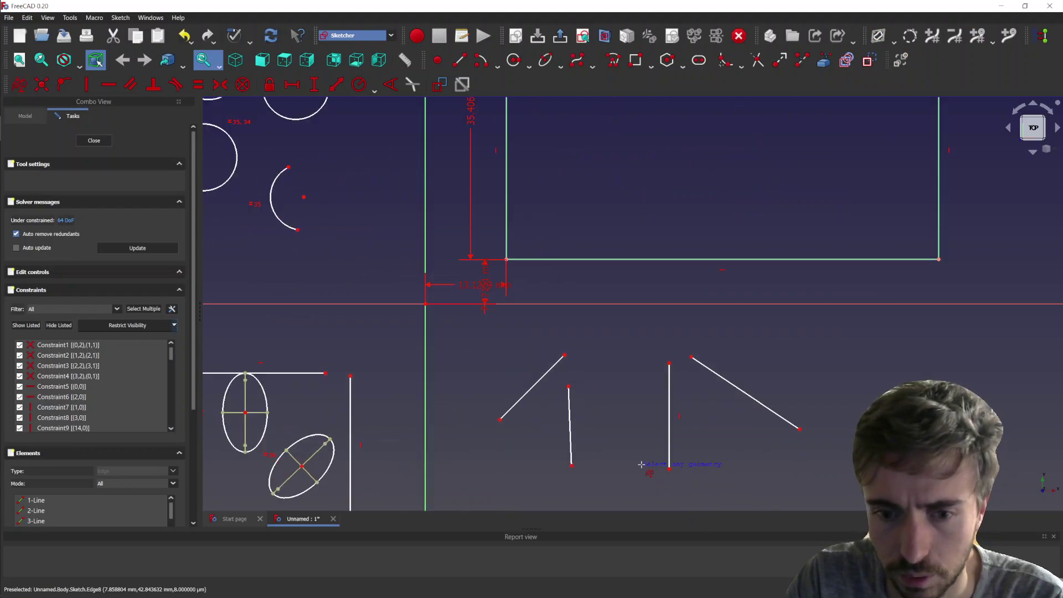
{"action": "left_click", "coordinate": [517, 402]}
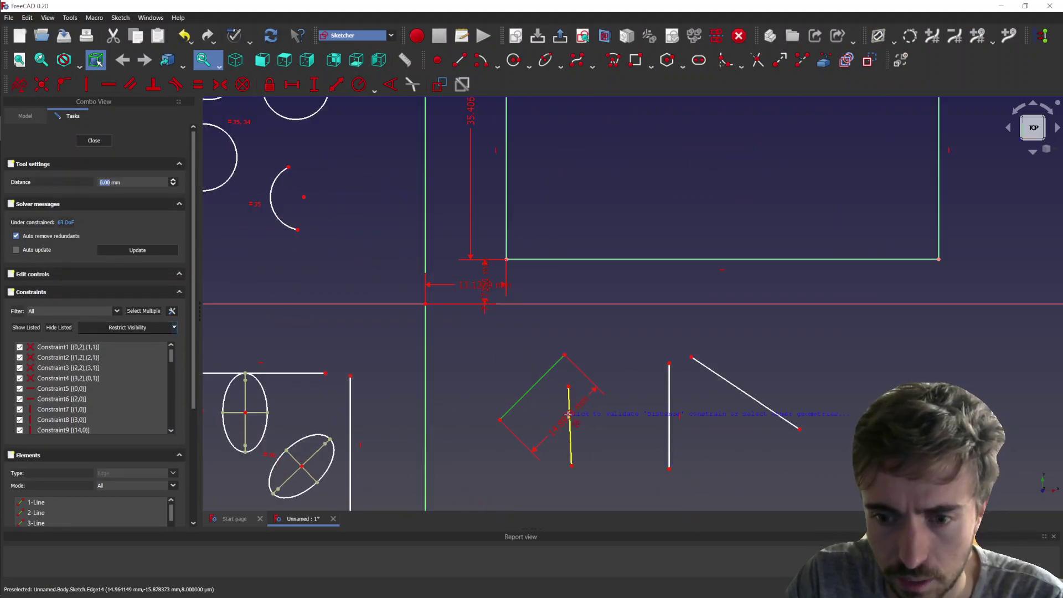
{"action": "left_click", "coordinate": [570, 413]}
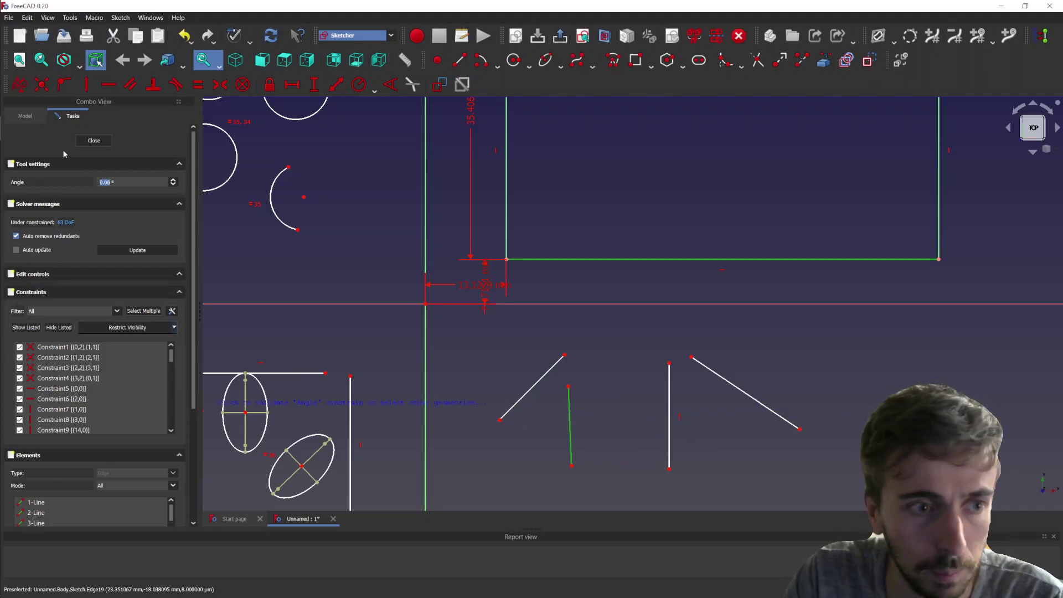
{"action": "left_click", "coordinate": [543, 417]}
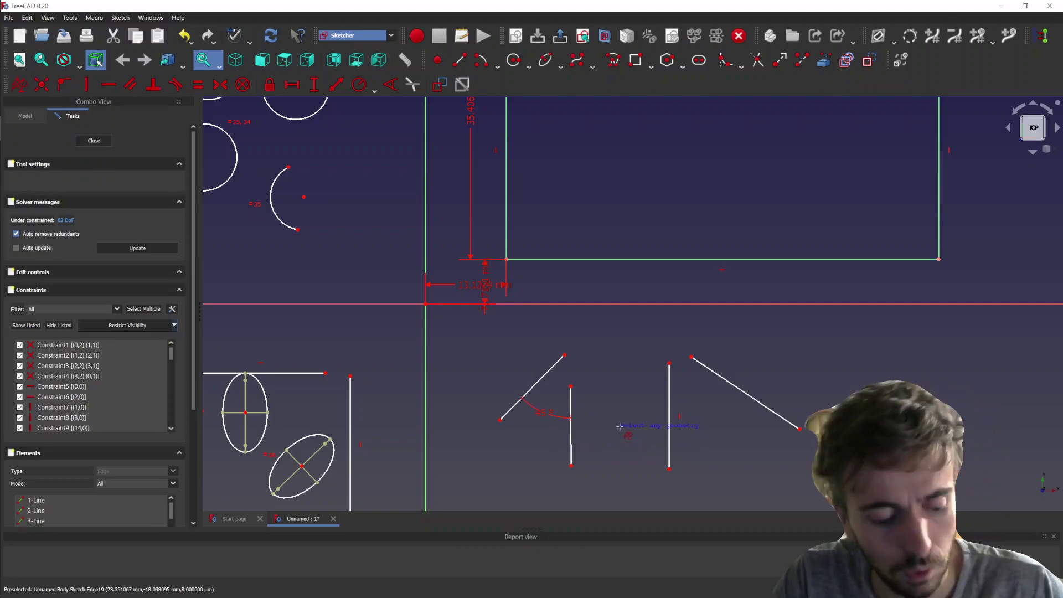
{"action": "key", "text": "ctrl+z"}
{"action": "left_click", "coordinate": [527, 389]}
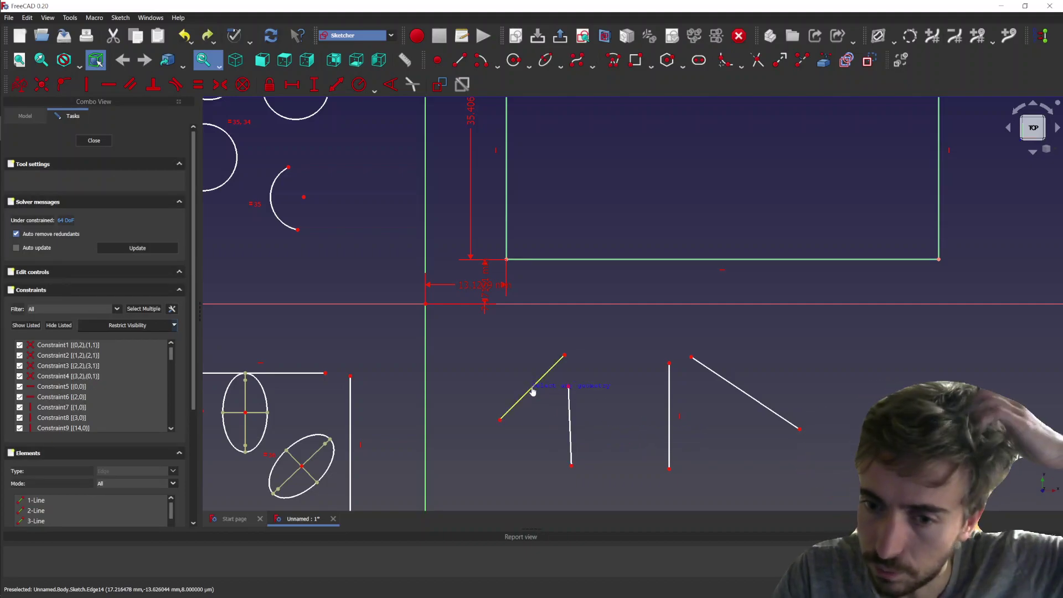
{"action": "left_click", "coordinate": [549, 404]}
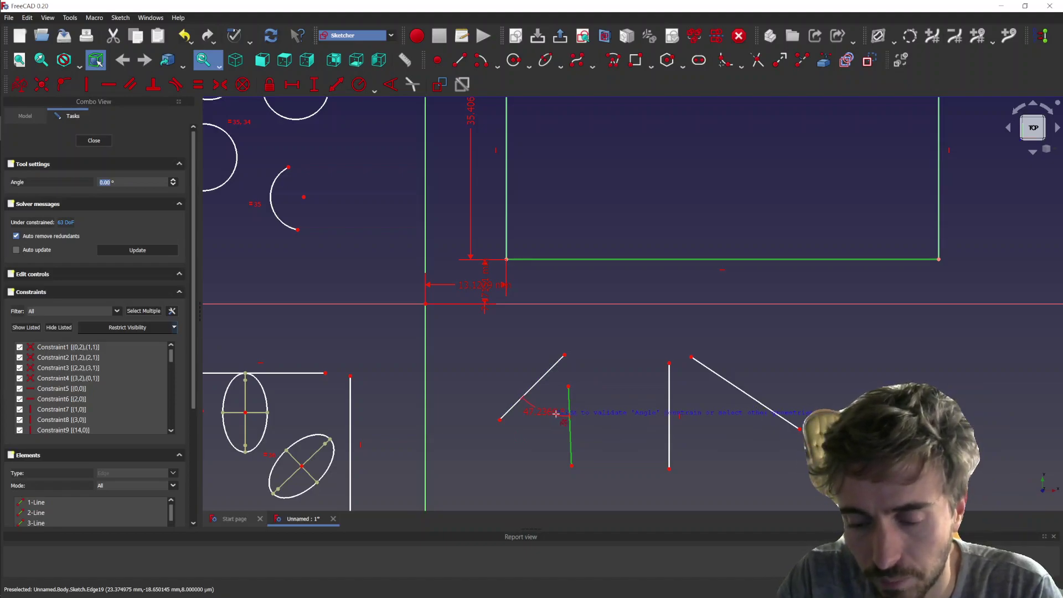
{"action": "left_click", "coordinate": [556, 414]}
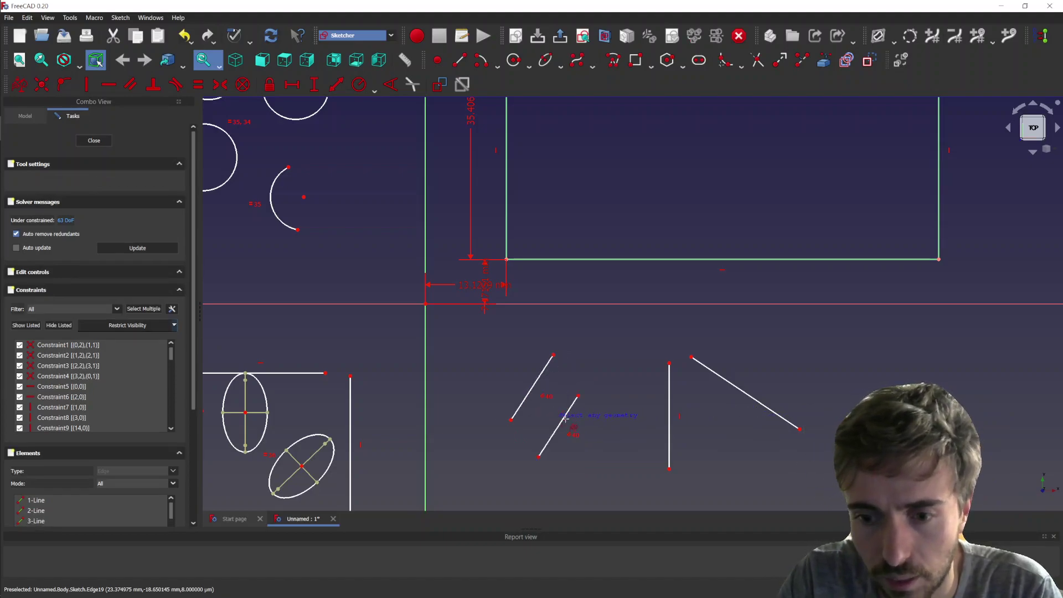
Step: Add a distance constraint for the gap between the two parallel lines
{"action": "left_click", "coordinate": [535, 391]}
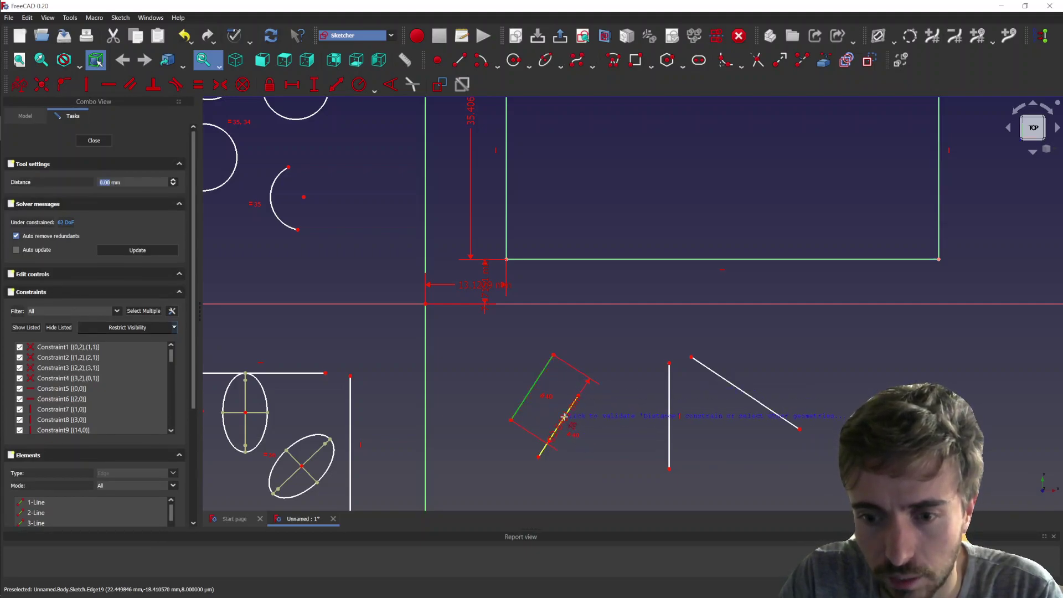
{"action": "left_click", "coordinate": [563, 415]}
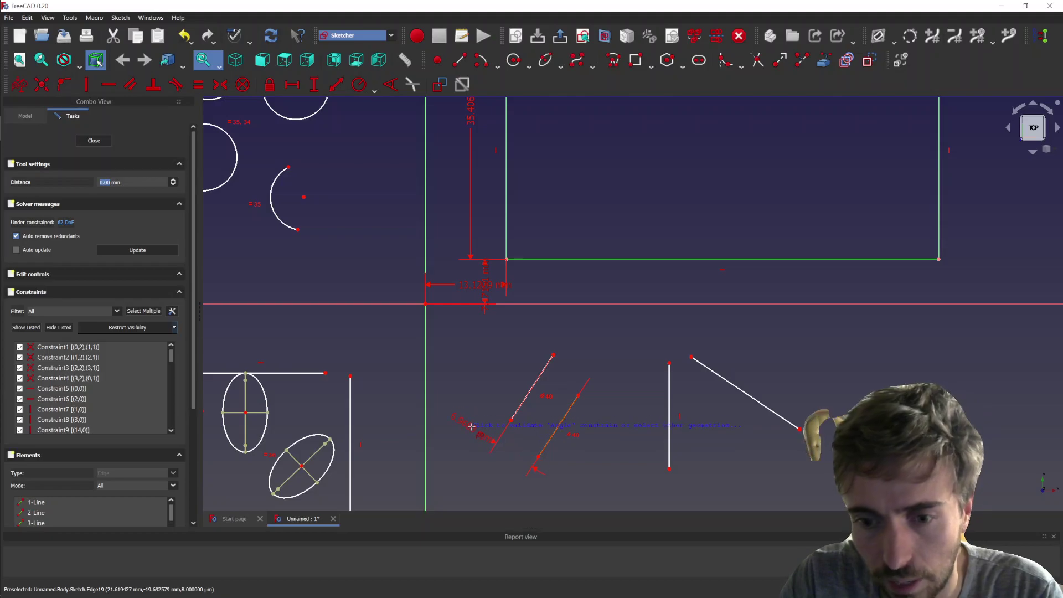
{"action": "left_click", "coordinate": [464, 421]}
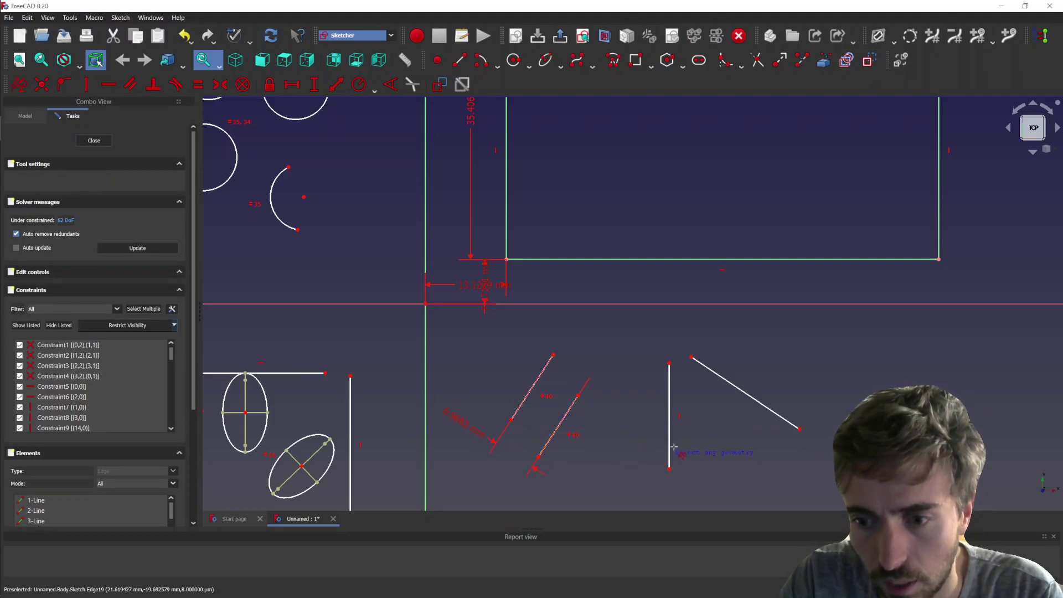
Step: Set the right-hand slanted line at 90° to the vertical line beside it
{"action": "left_click", "coordinate": [668, 403]}
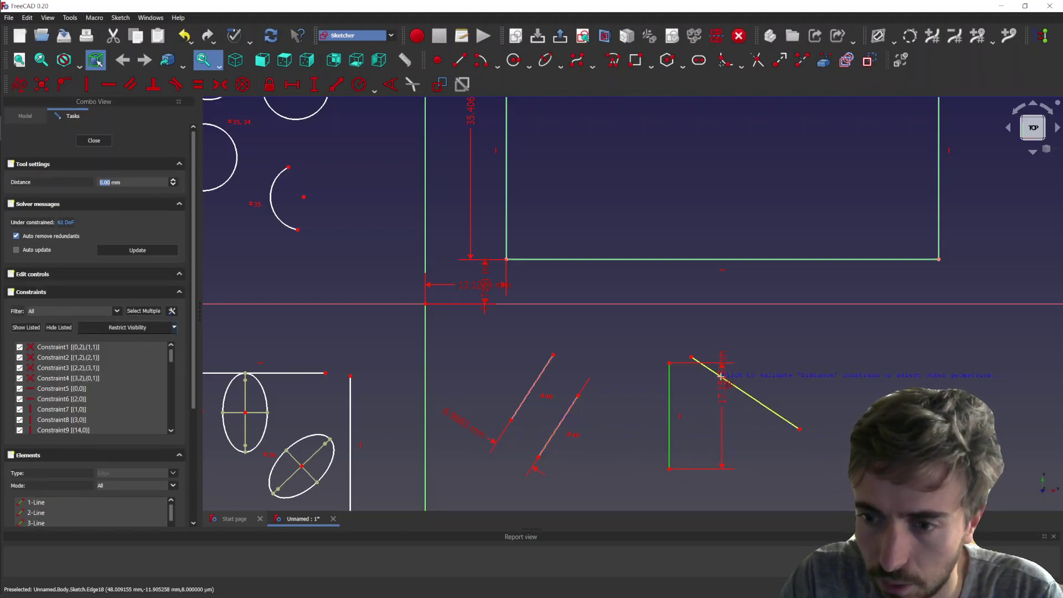
{"action": "left_click", "coordinate": [720, 376]}
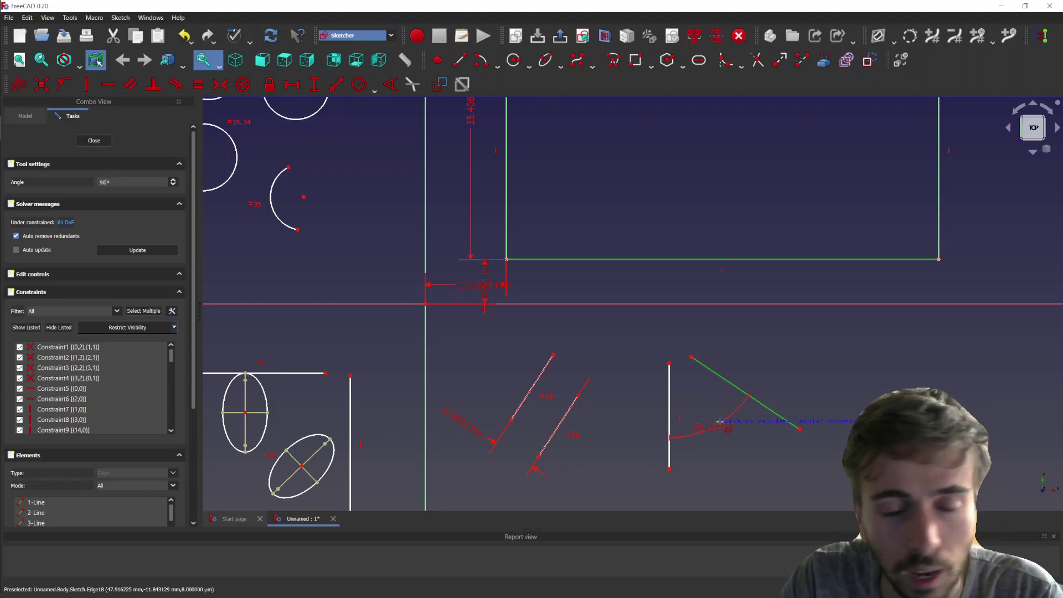
{"action": "left_click", "coordinate": [719, 422]}
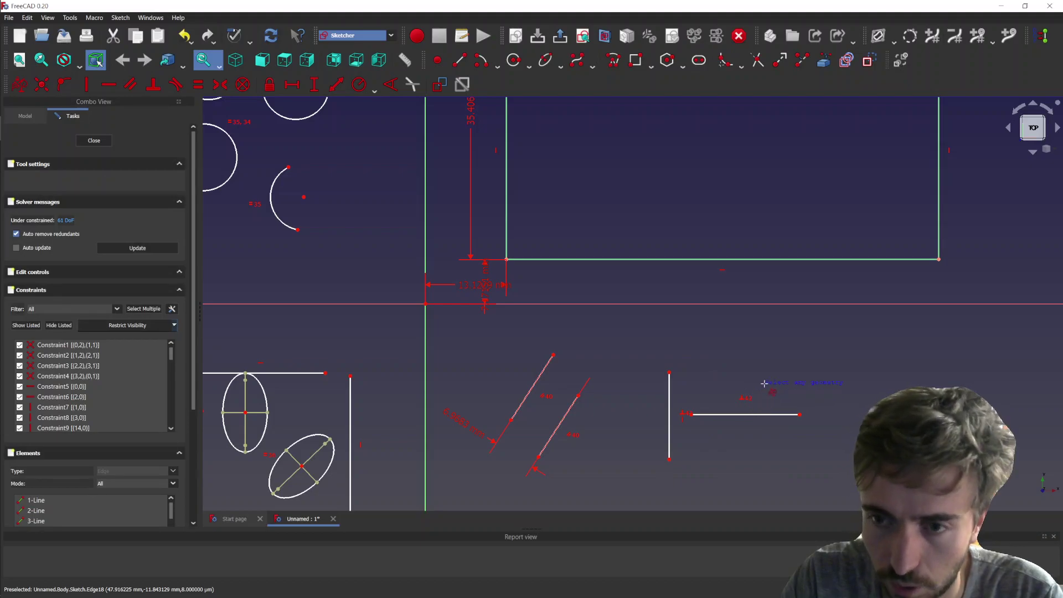
Step: Drag the lower-right horizontal line slightly up and away from the vertical line
{"action": "scroll", "coordinate": [716, 423], "scroll_direction": "down", "scroll_amount": 2}
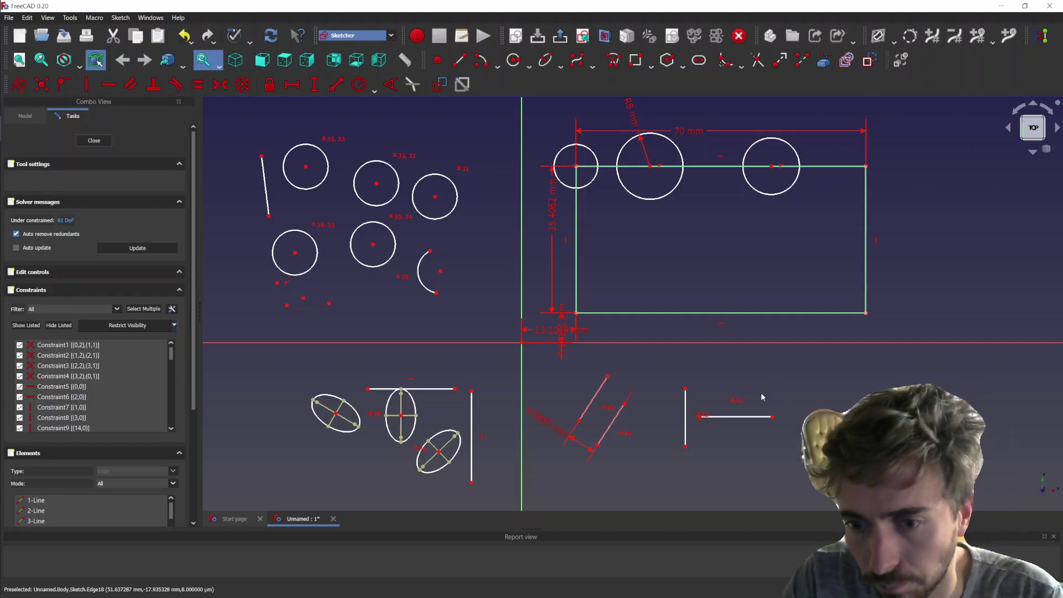
{"action": "mouse_move", "coordinate": [730, 421]}
{"action": "left_mouse_down"}
{"action": "mouse_move", "coordinate": [690, 425]}
{"action": "mouse_move", "coordinate": [728, 423]}
{"action": "mouse_move", "coordinate": [738, 408]}
{"action": "left_mouse_up"}
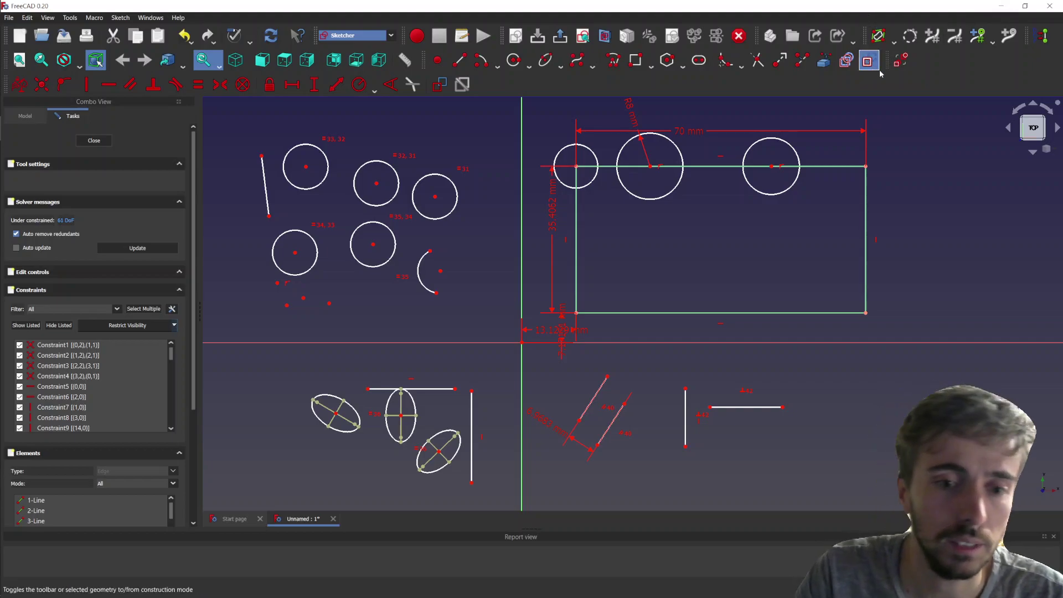
{"action": "mouse_move", "coordinate": [26, 153]}
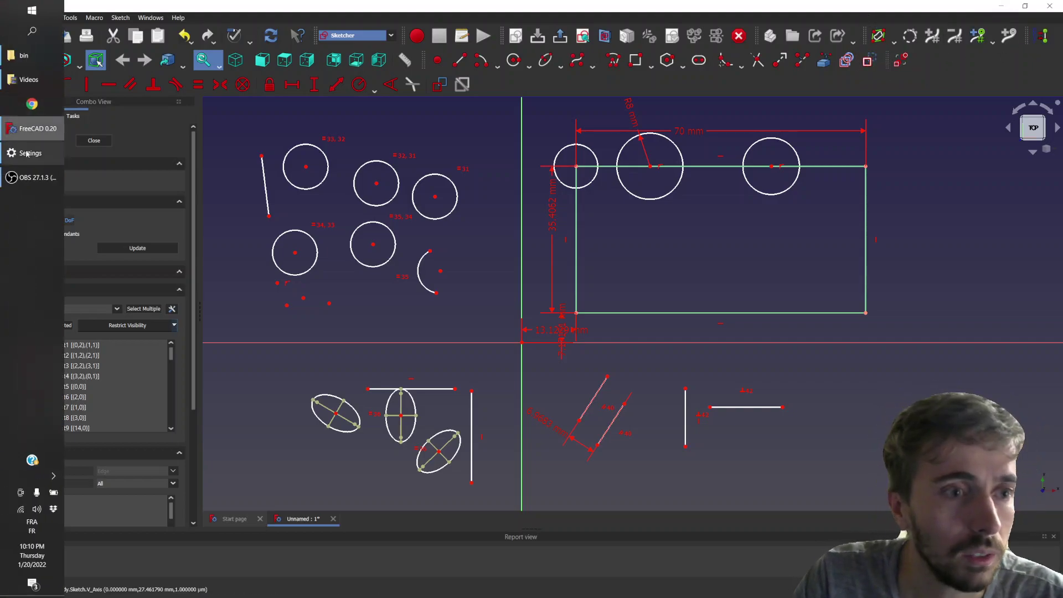